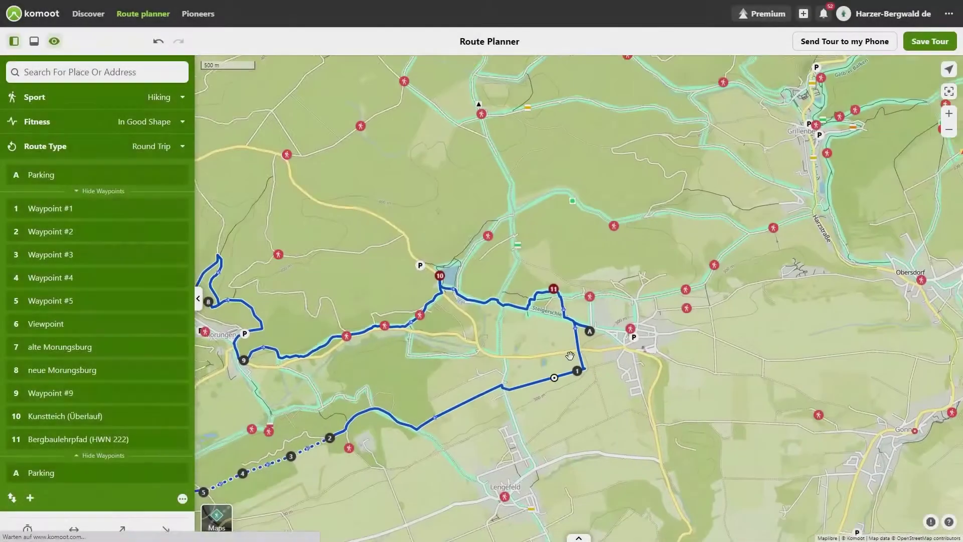
- Pan and zoom the map to look along and frame the whole finished route
scroll(576, 314, up, 3)
drag(359, 306, 739, 390)
scroll(739, 391, down, 5)
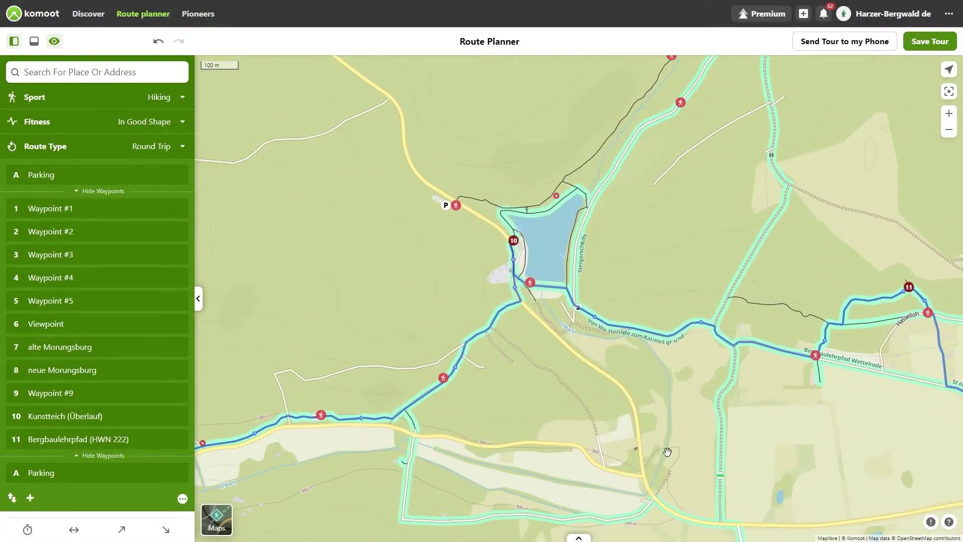
drag(502, 426, 501, 281)
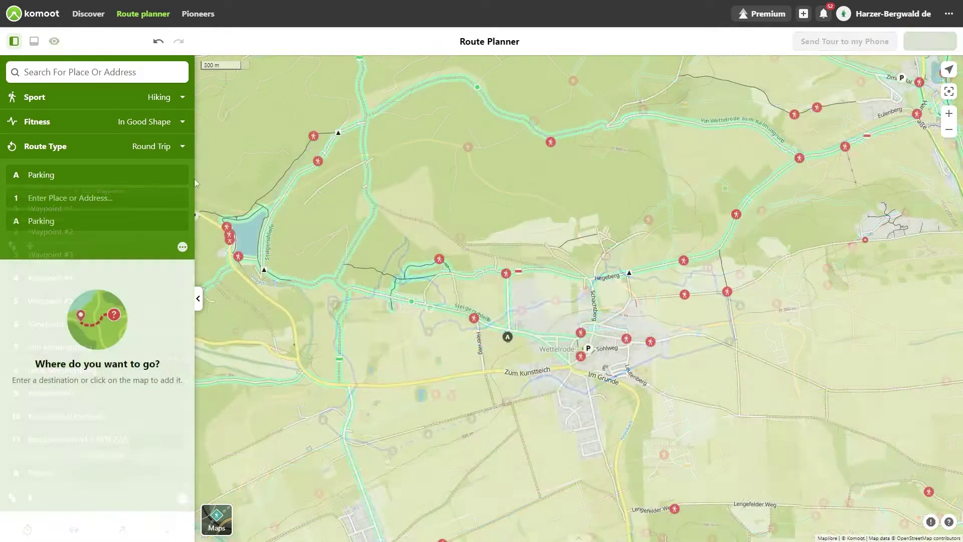
- Search 'Kunstteich', then move Viewpoint to third and alte Morungsburg earlier in the waypoint list
click(96, 77)
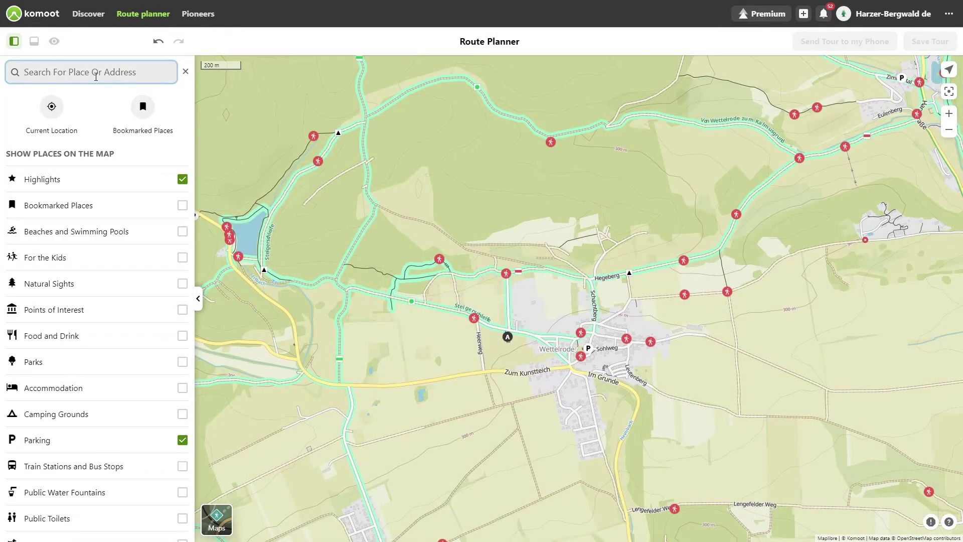
text(Kunstte)
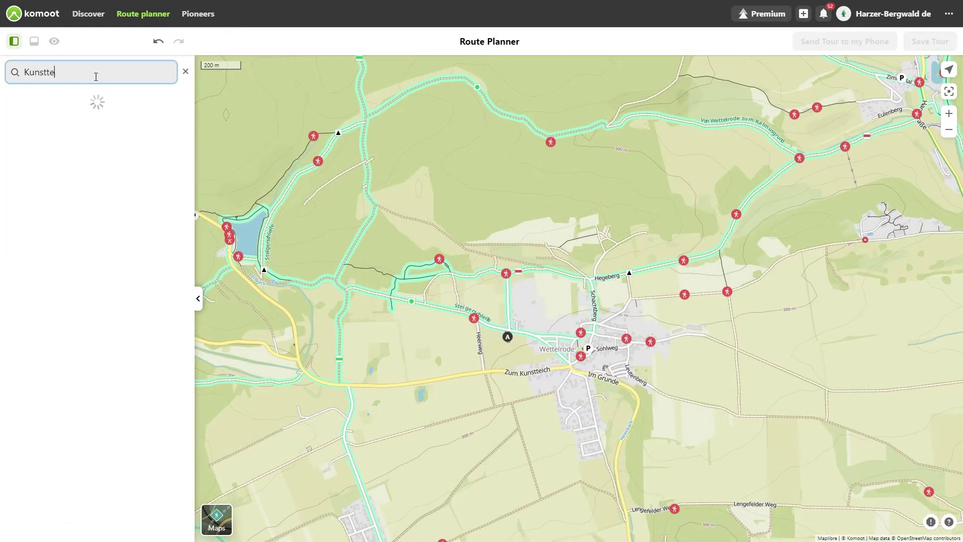
text(ich)
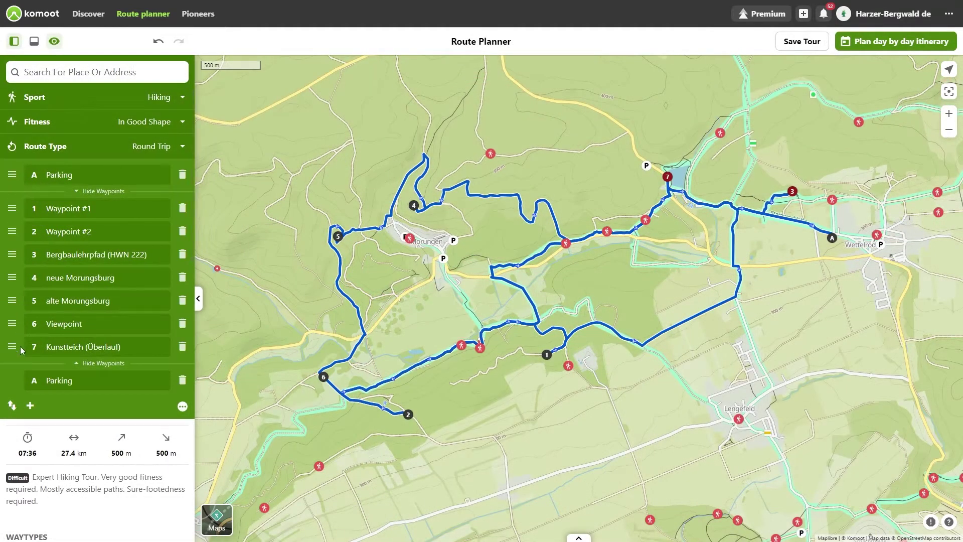
drag(12, 324, 12, 254)
drag(12, 324, 14, 276)
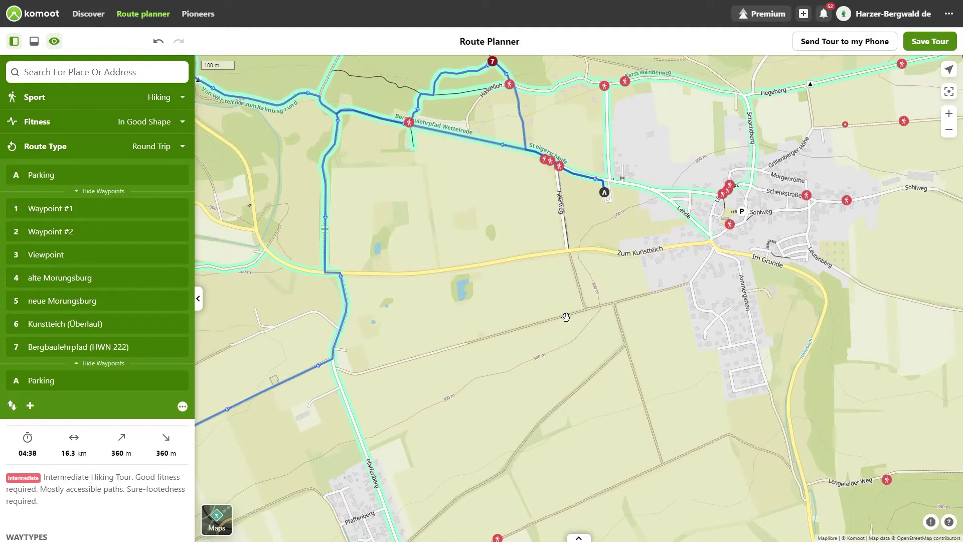
- Include a field spot near Zum Kunstteich and drag the straight section to add a waypoint
click(566, 317)
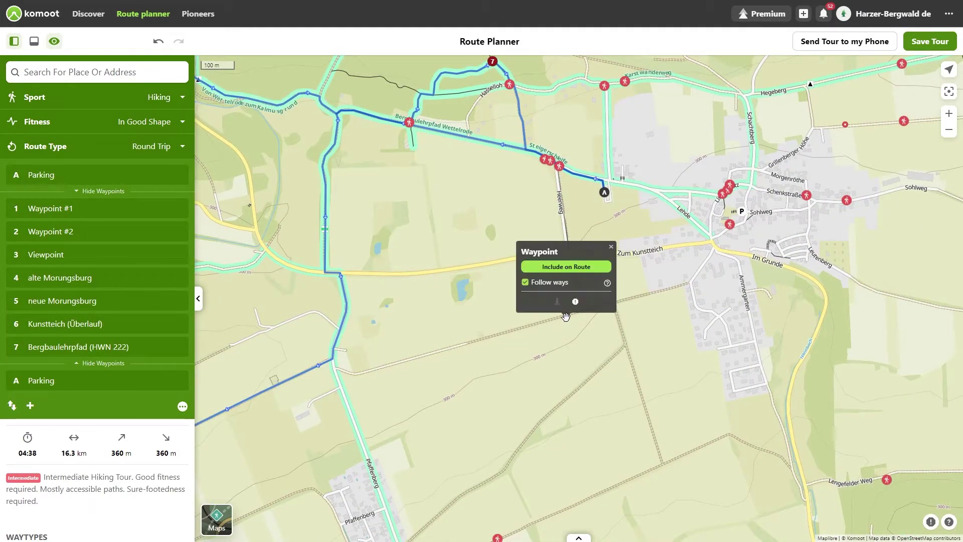
click(562, 267)
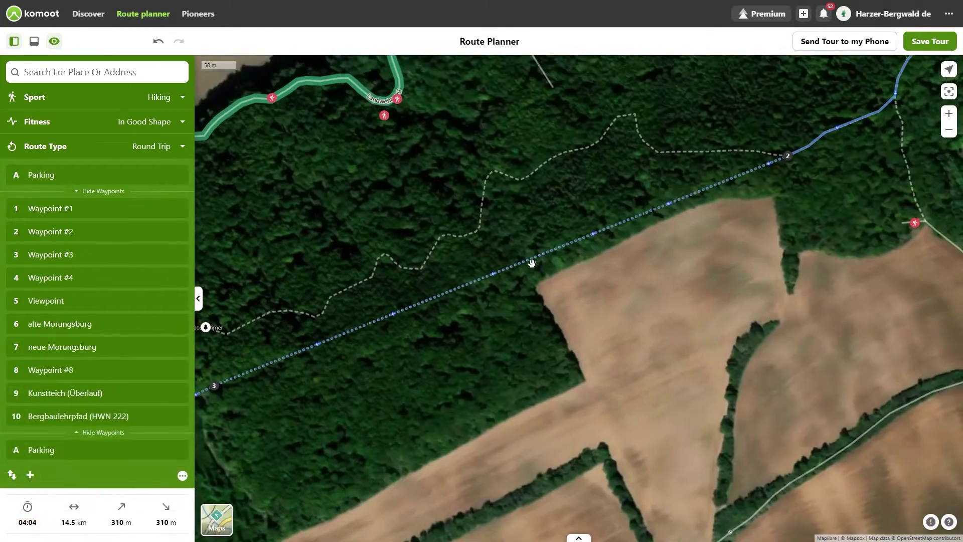
drag(531, 263, 531, 275)
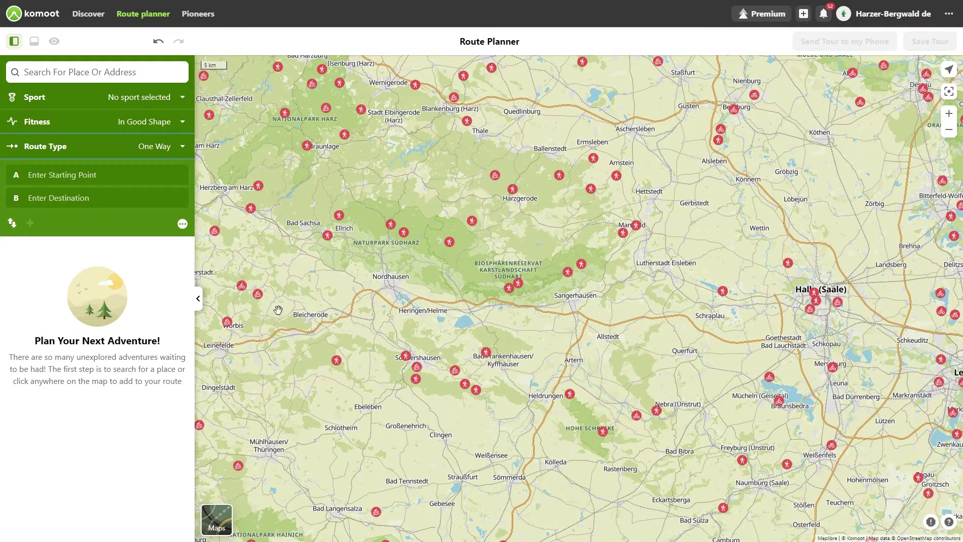
- Set the sport to Hiking and the route type to Round Trip
click(140, 96)
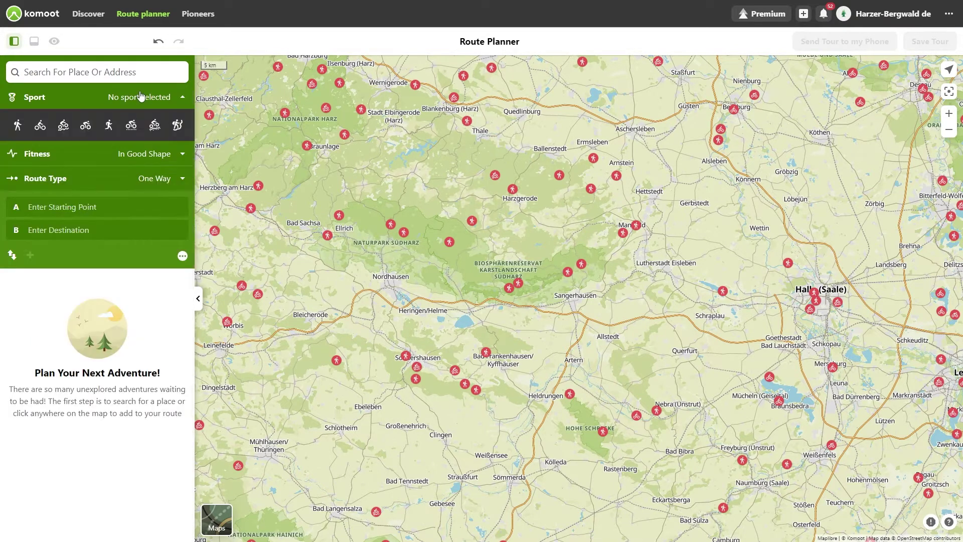
click(17, 125)
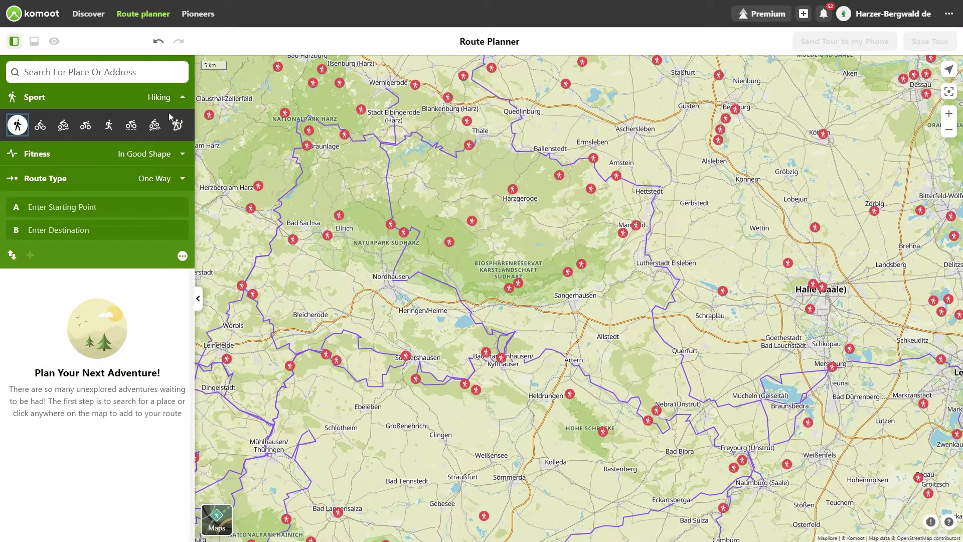
click(183, 98)
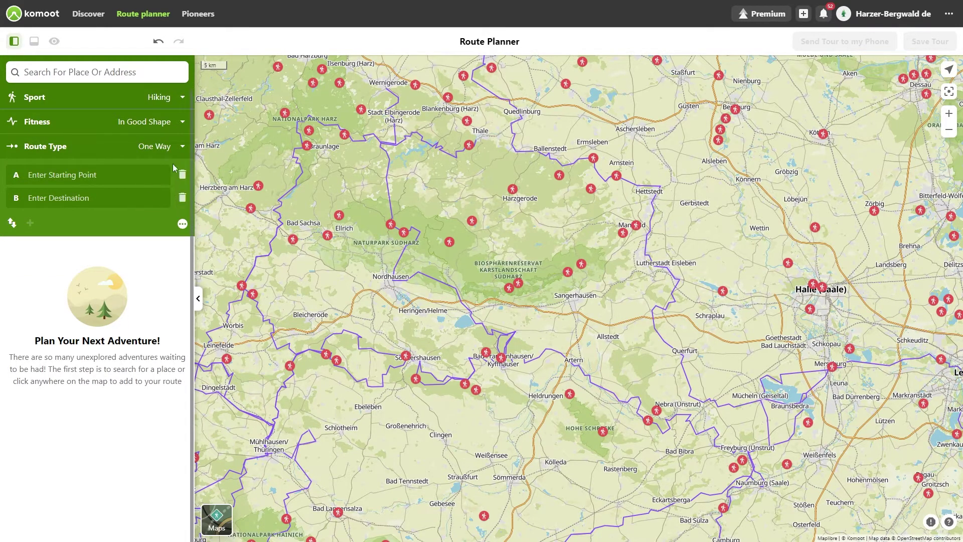
click(180, 149)
click(147, 174)
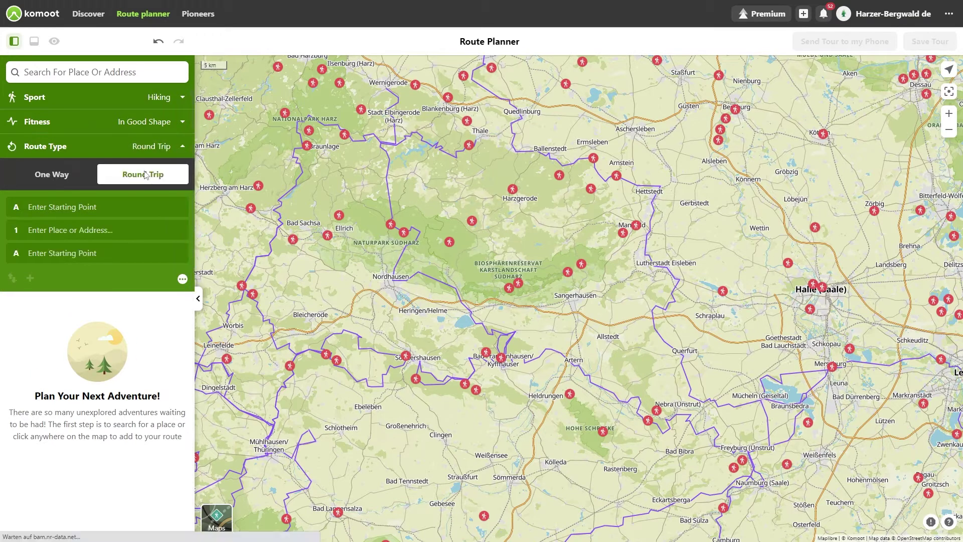
click(182, 146)
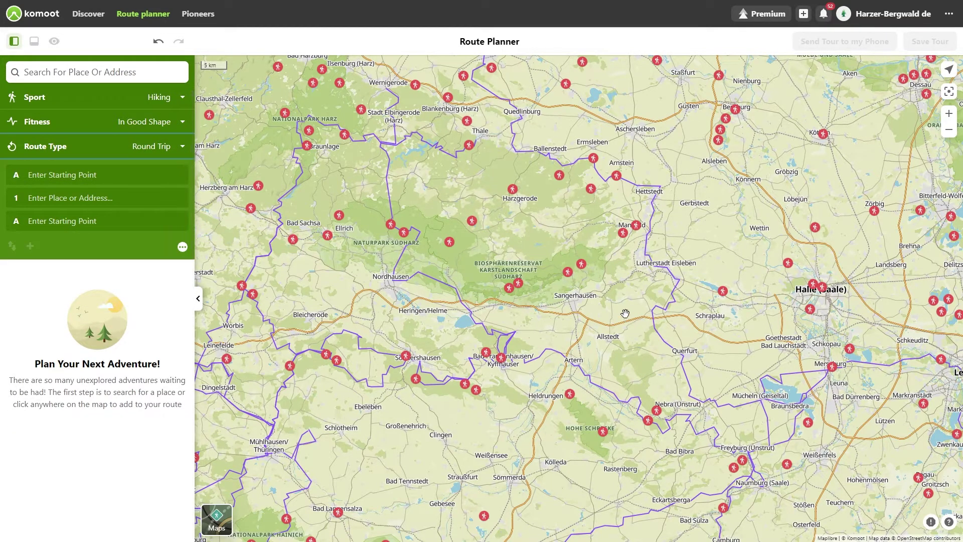
- Zoom into Wettelrode down to the 50 m scale and centre it on the map
scroll(576, 273, up, 5)
scroll(502, 246, up, 6)
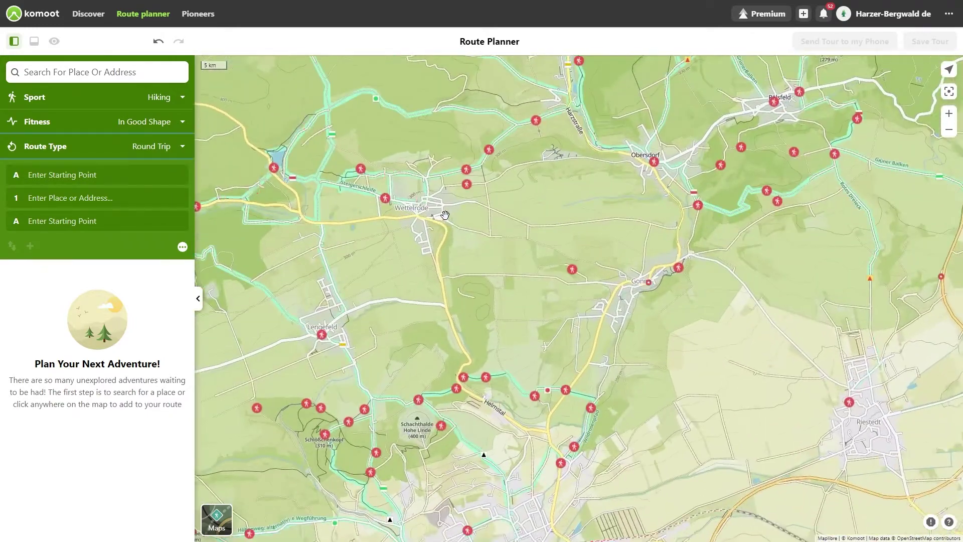
scroll(486, 262, up, 5)
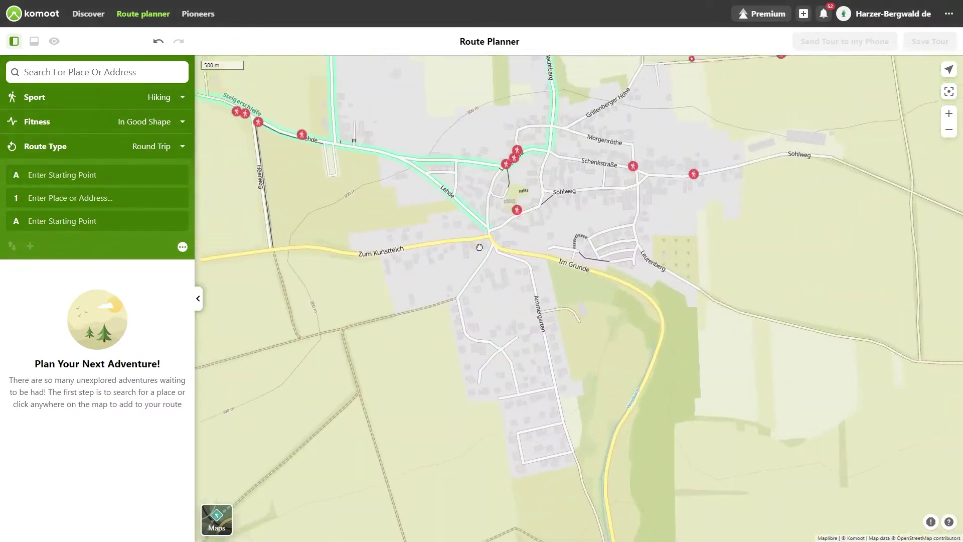
drag(606, 417, 623, 402)
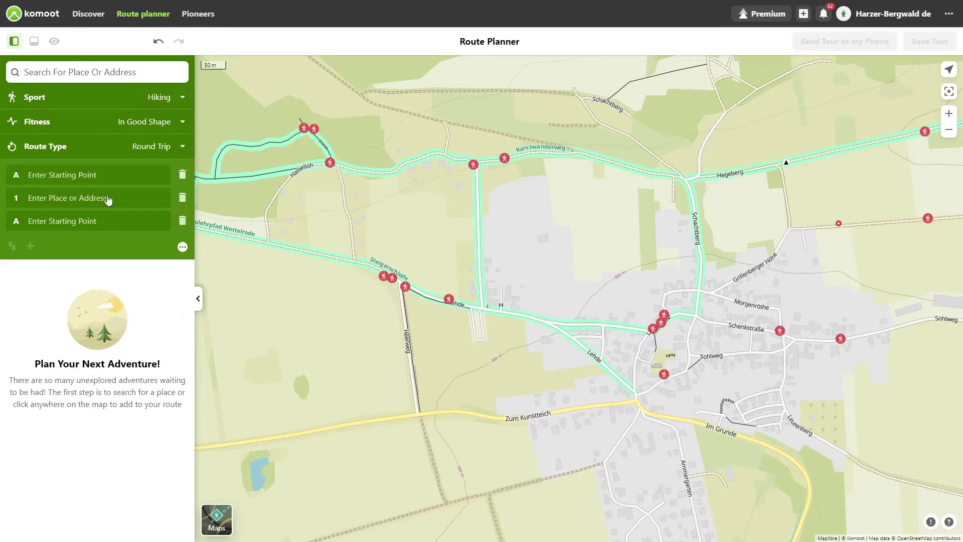
- Show Parking places on the map, leaving Train Stations unticked
click(84, 73)
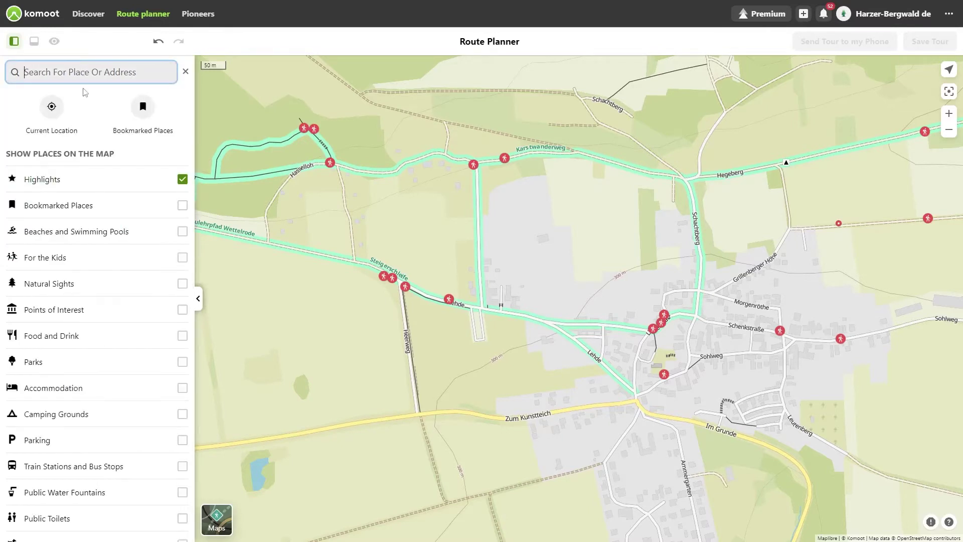
scroll(123, 263, down, 4)
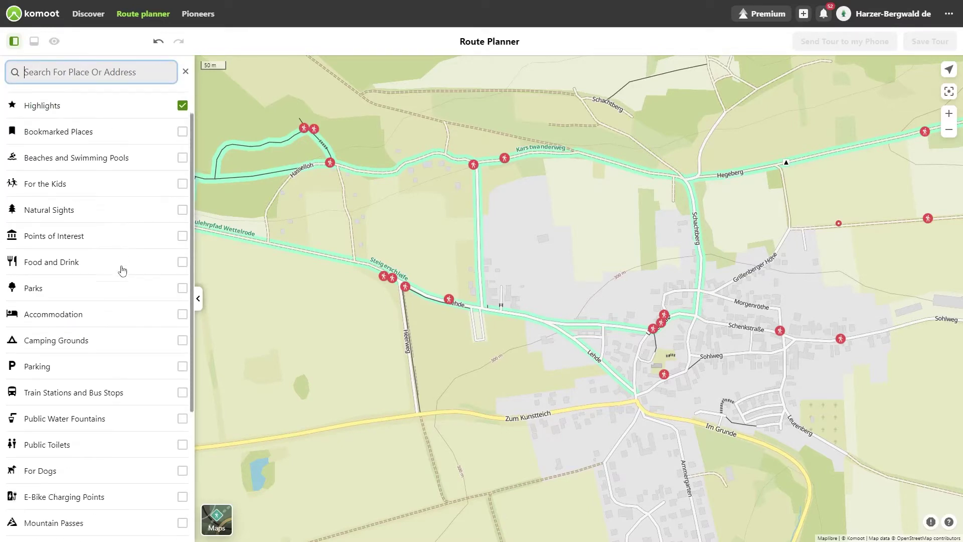
click(182, 240)
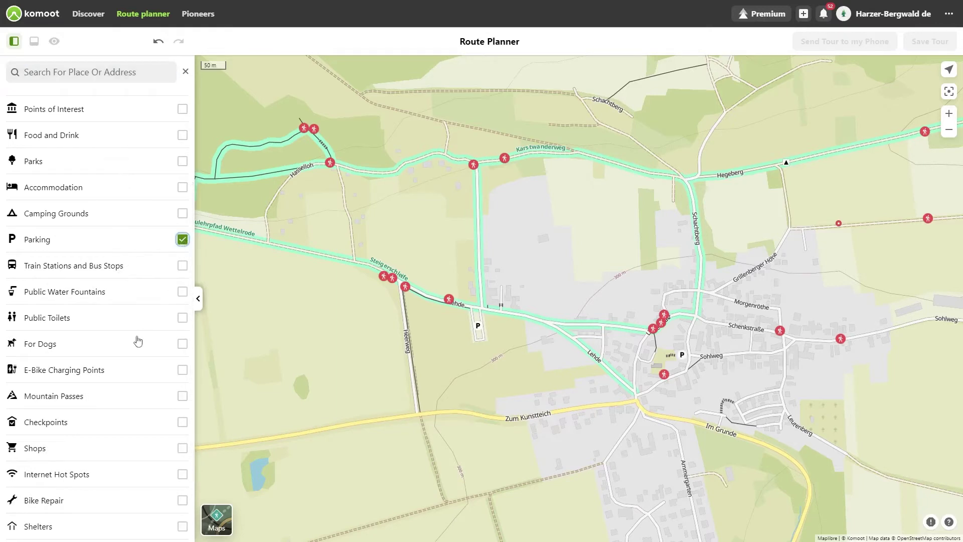
click(183, 266)
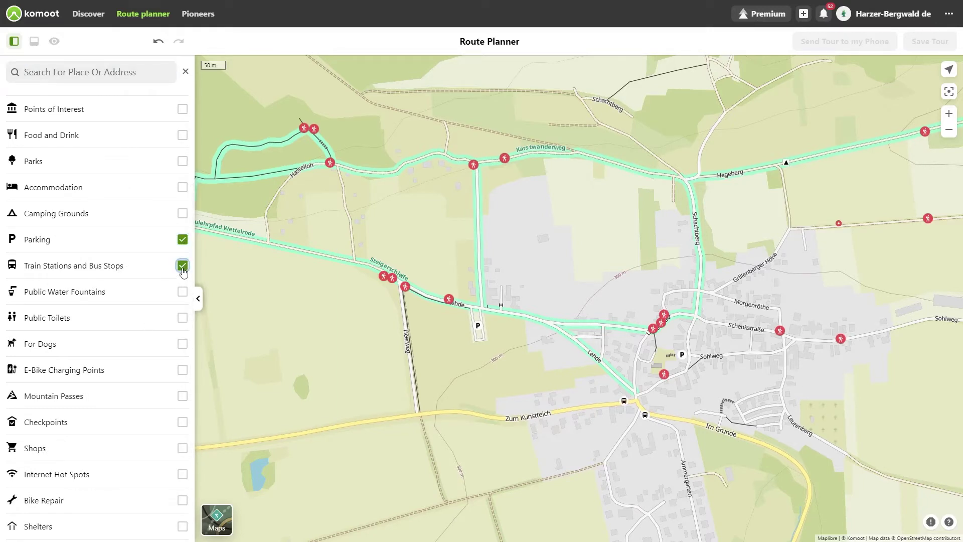
click(183, 269)
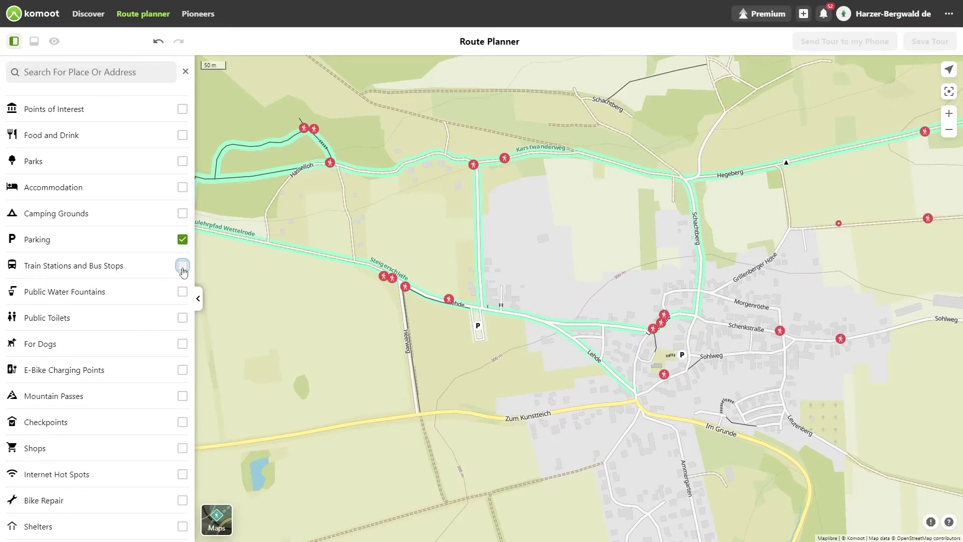
click(185, 73)
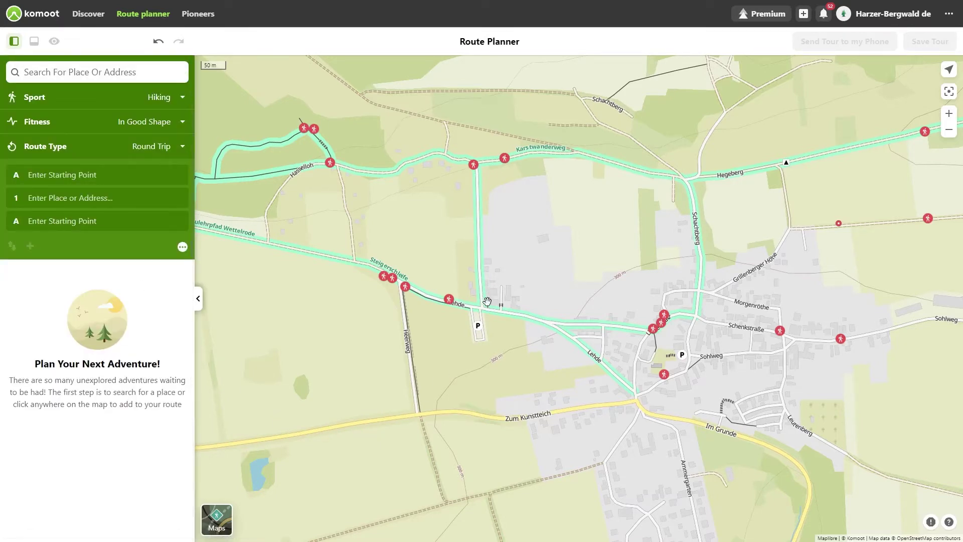
- Make the parking spot on Wettelrode's north-west edge the round trip's start and end point
click(478, 327)
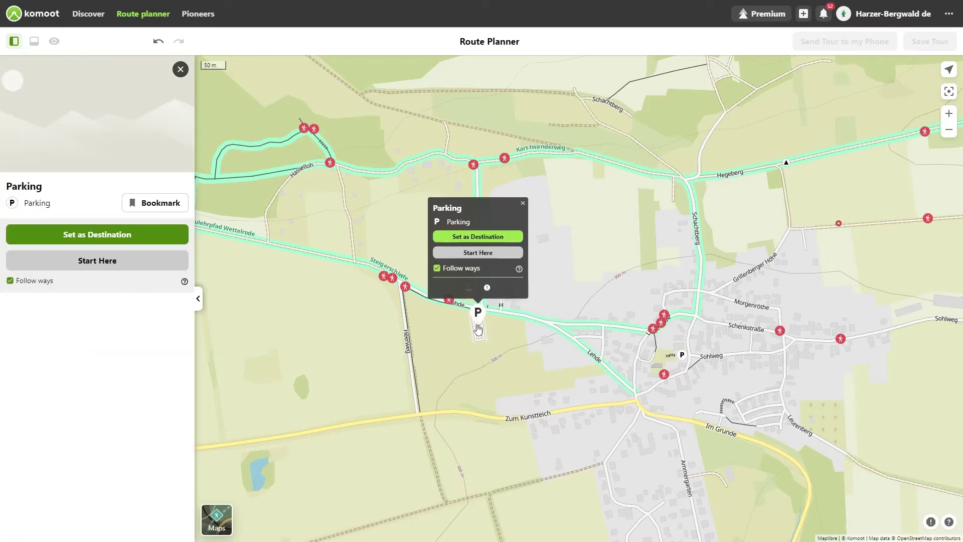
click(463, 252)
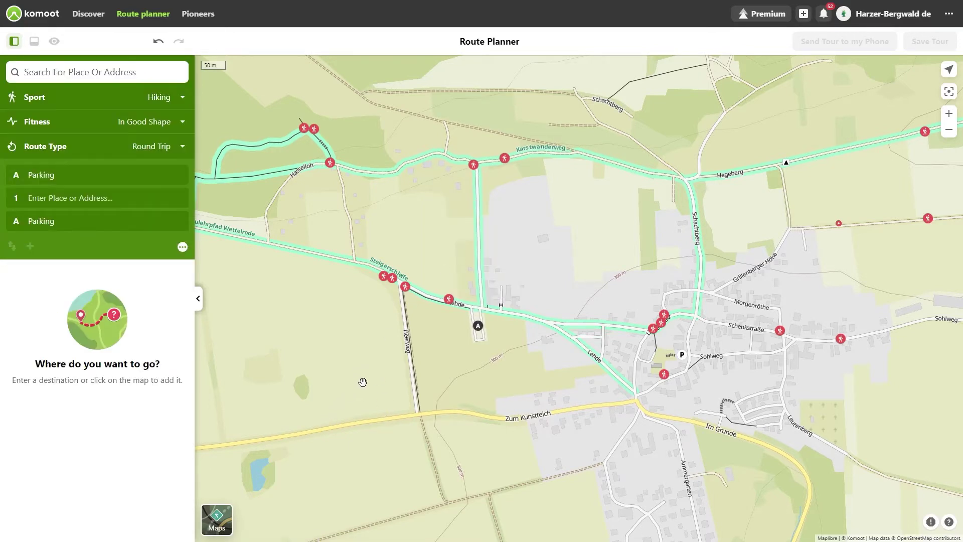
scroll(373, 361, down, 3)
scroll(375, 360, down, 2)
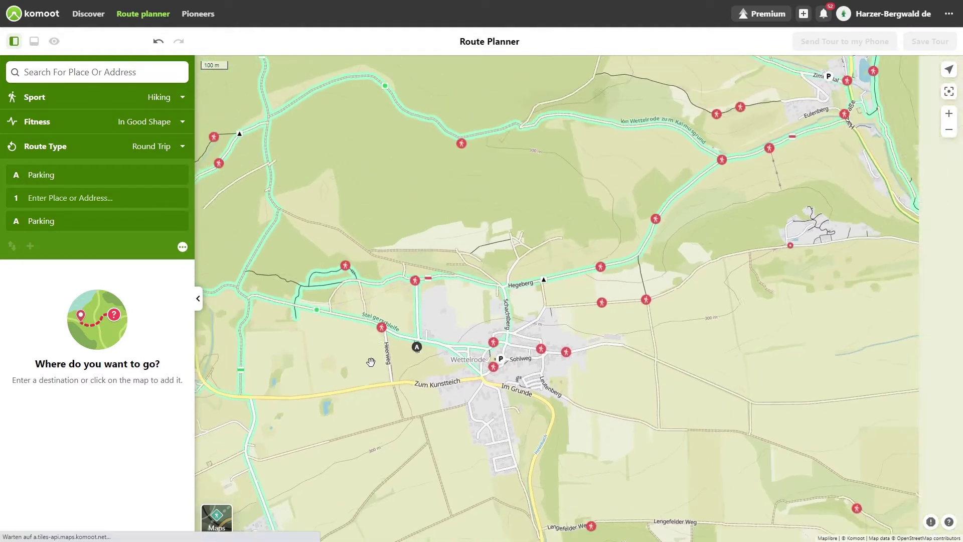
drag(370, 361, 450, 366)
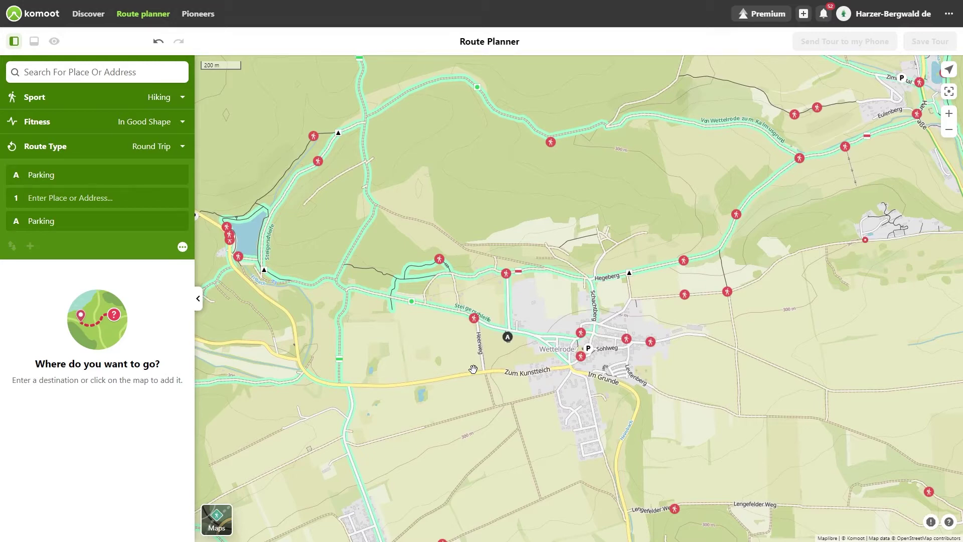
- Search 'Kunstteich' and set the Kunstteich (Überlauf) pond as the first stop, giving 3.24 km
click(91, 73)
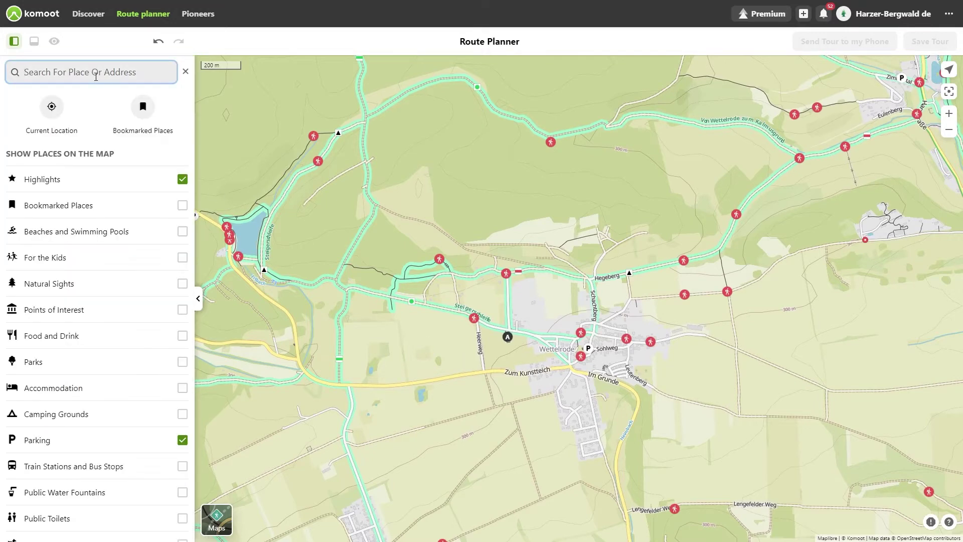
text(Kuns)
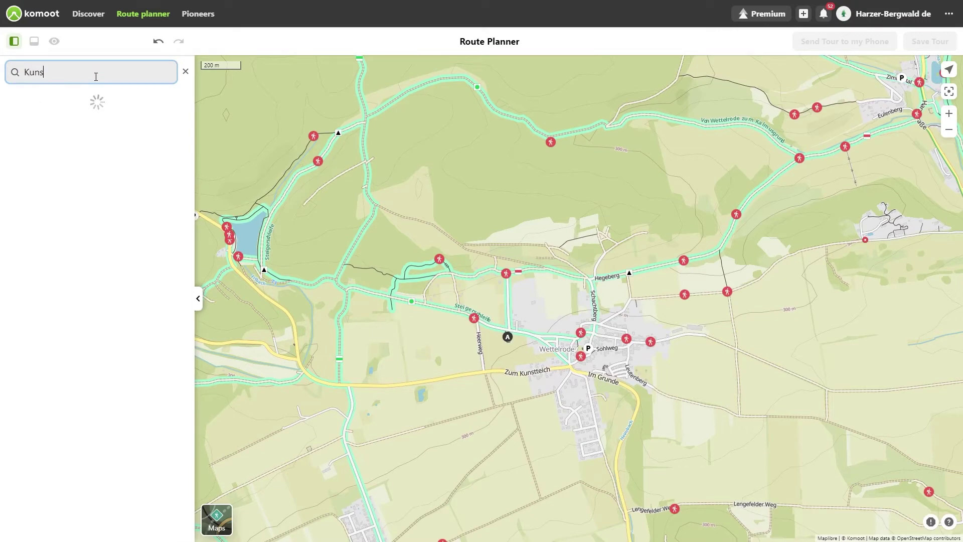
text(tteich)
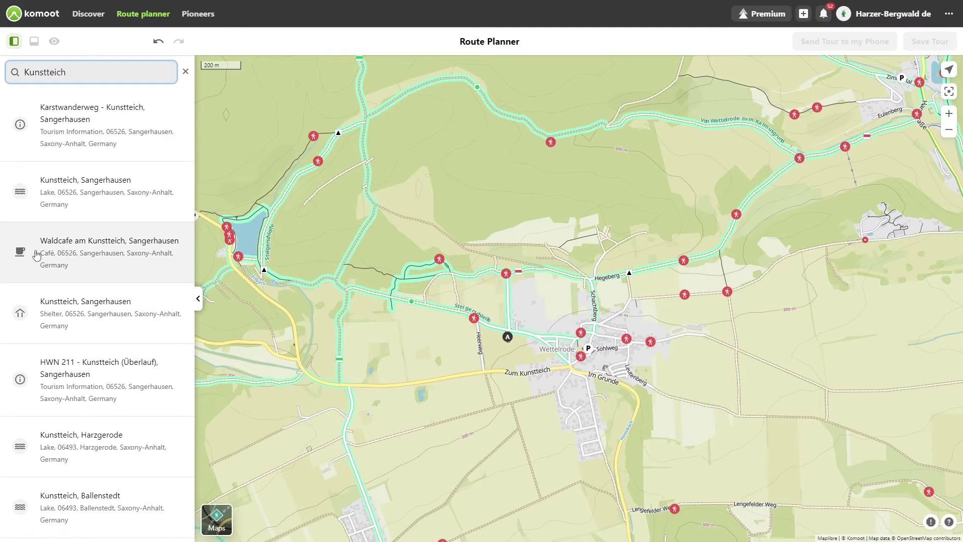
click(57, 249)
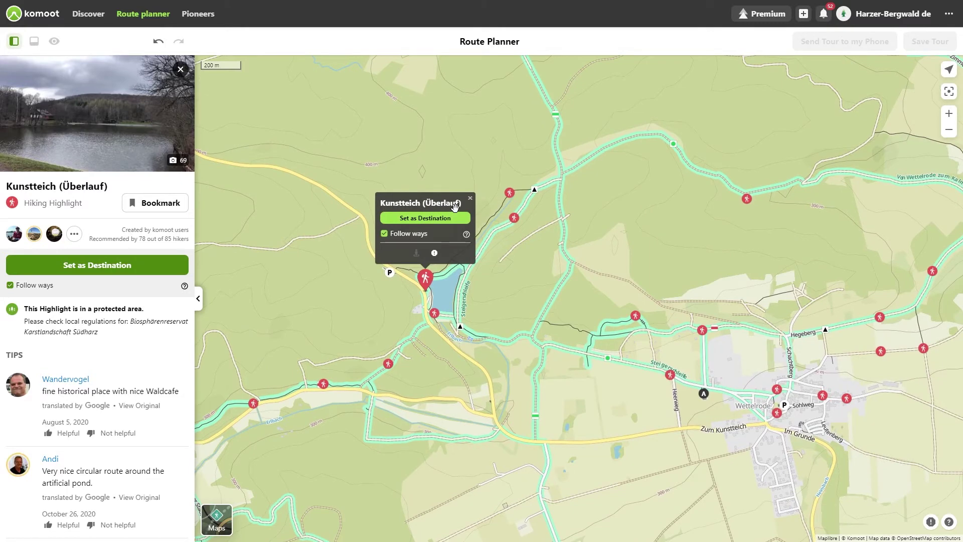
click(424, 217)
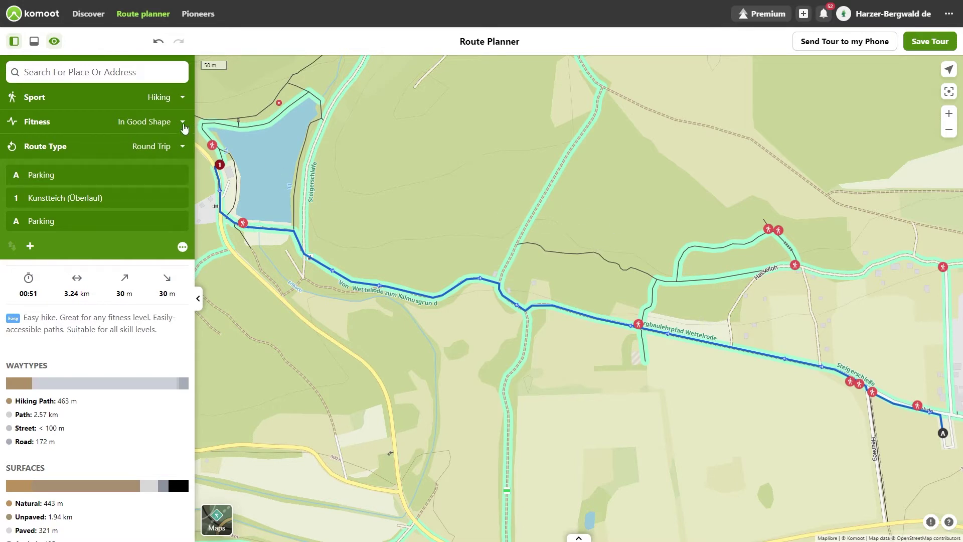
- Search 'Morungsburg' and include the neue and alte Morungsburg ruins as waypoints, totalling 11.8 km
click(100, 78)
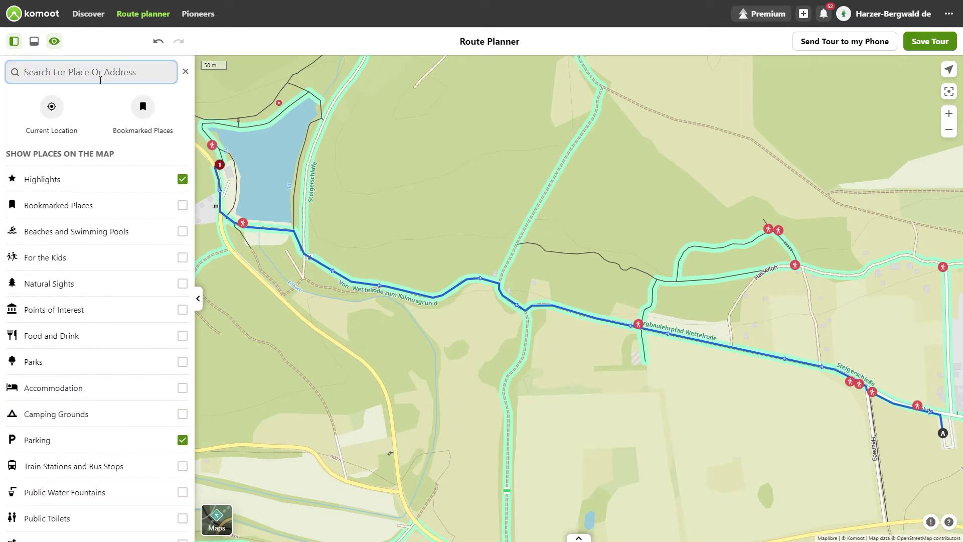
text(Morungsburg)
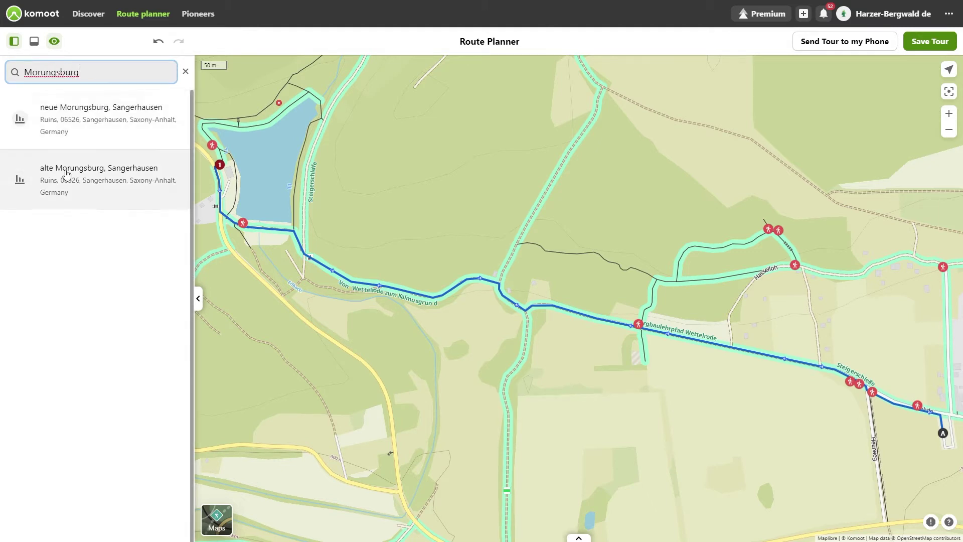
click(58, 125)
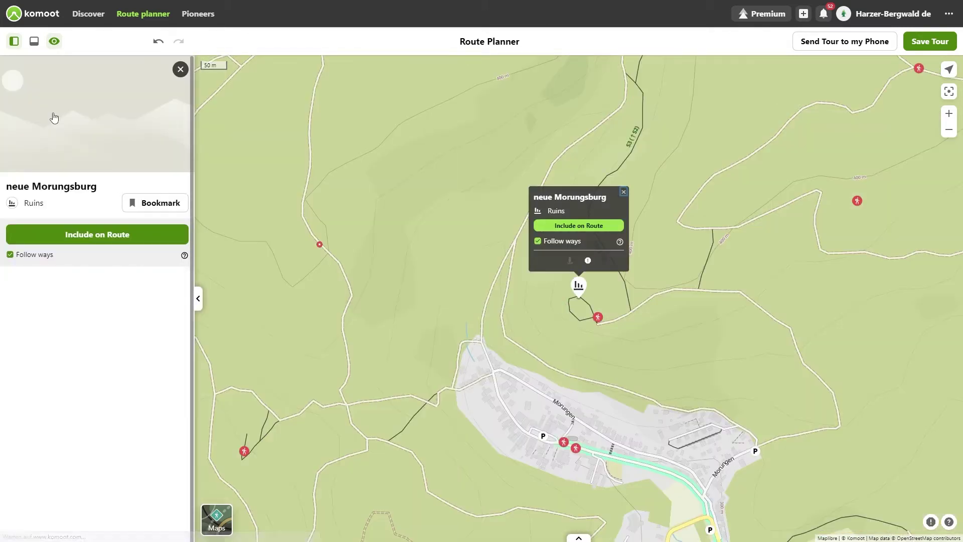
click(591, 230)
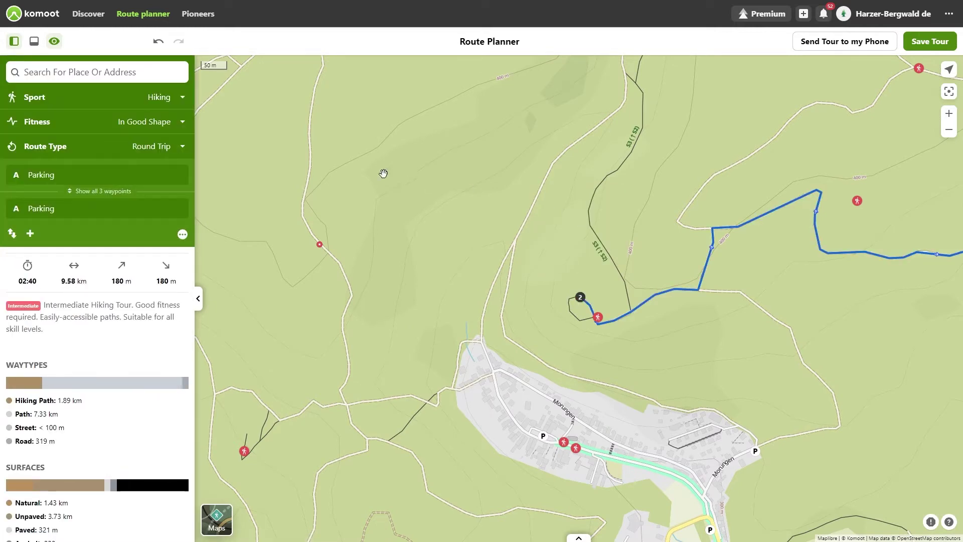
click(91, 68)
text(Moru)
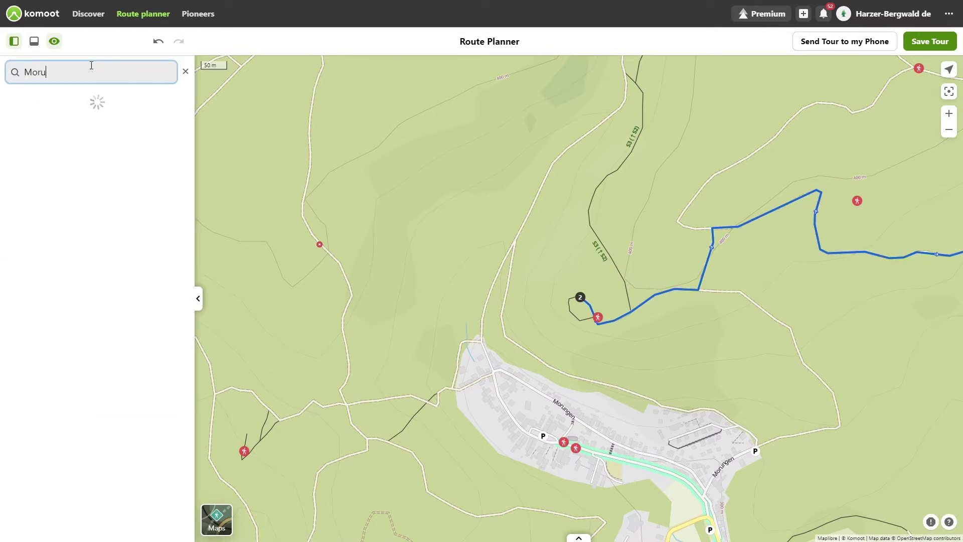
text(ngsburg)
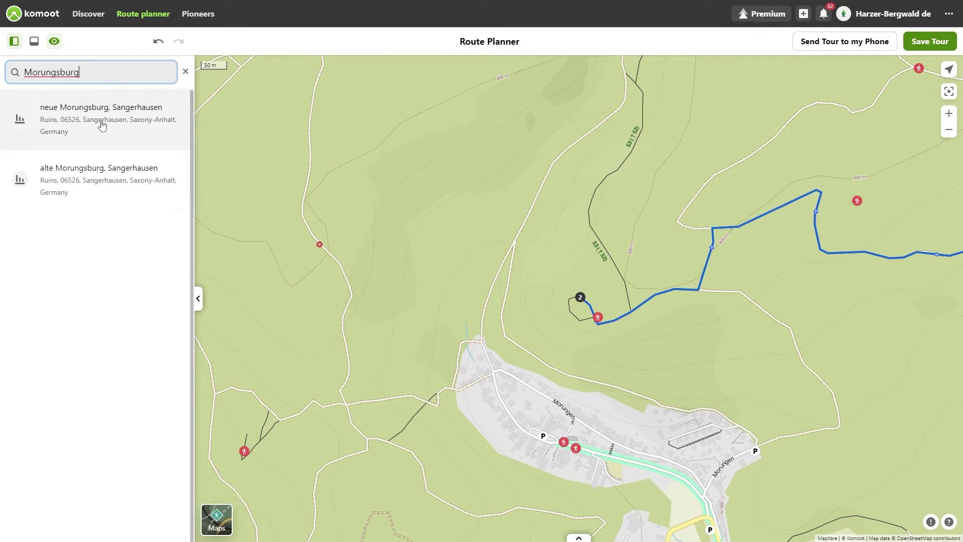
click(69, 180)
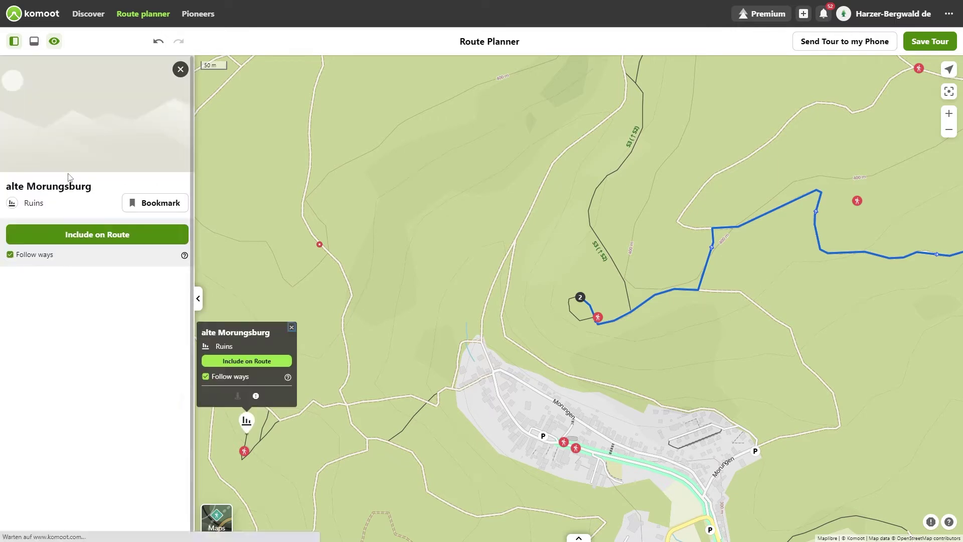
click(247, 361)
scroll(383, 276, down, 5)
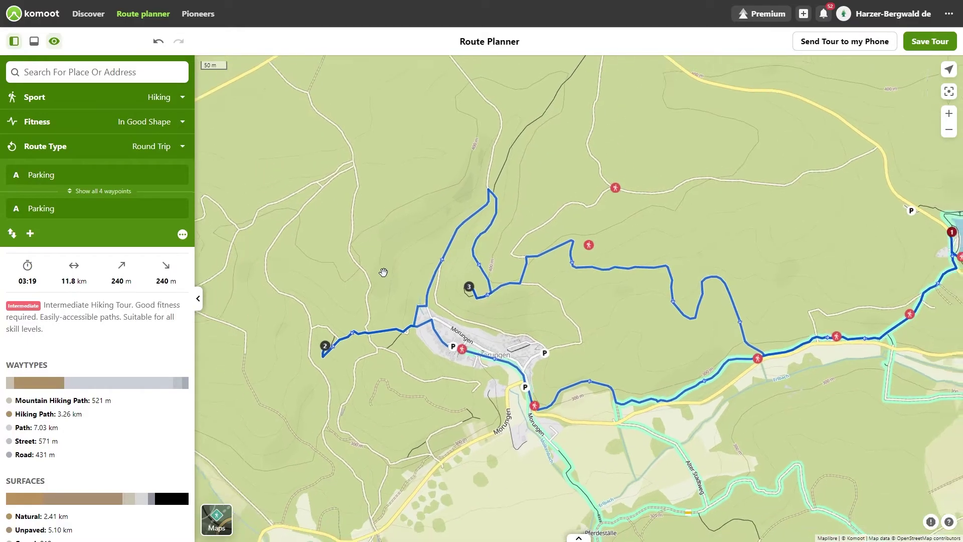
- Add the viewpoint beside Hohe Warte as a waypoint, extending the tour to 14.8 km
drag(400, 280, 441, 140)
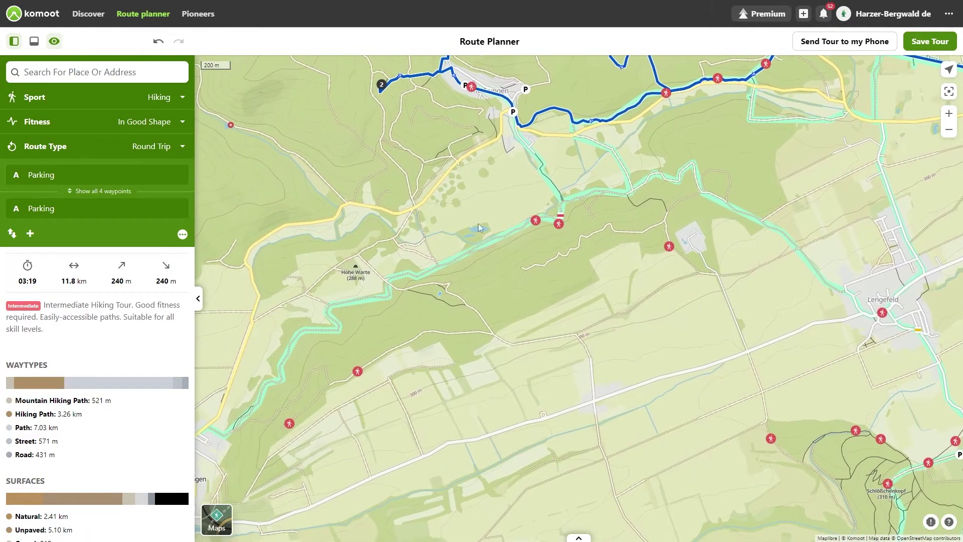
scroll(468, 242, up, 1)
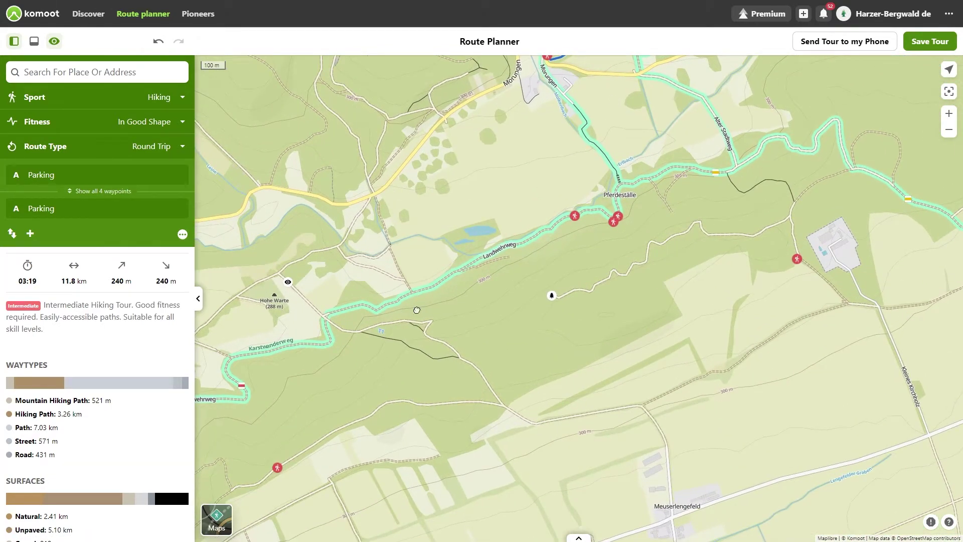
drag(417, 310, 753, 296)
scroll(674, 282, up, 3)
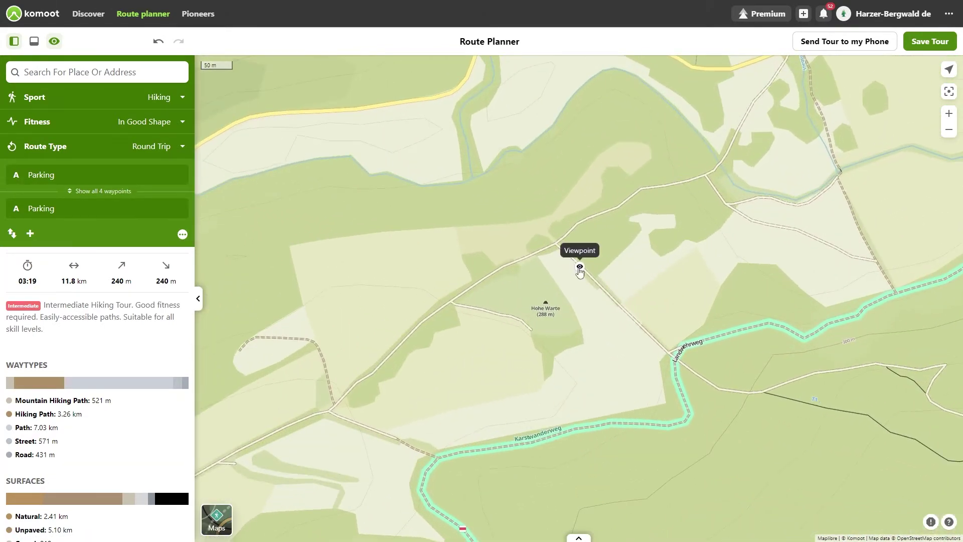
click(579, 270)
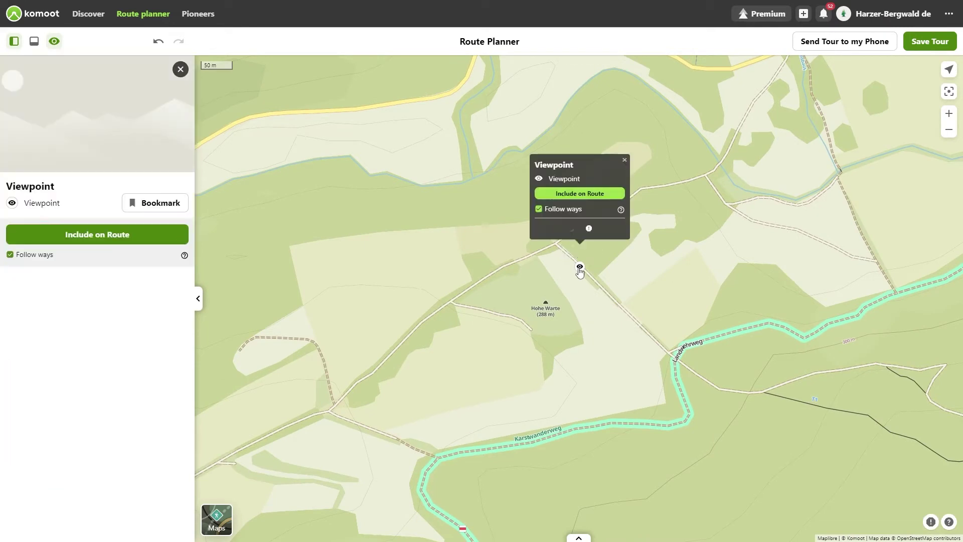
click(569, 195)
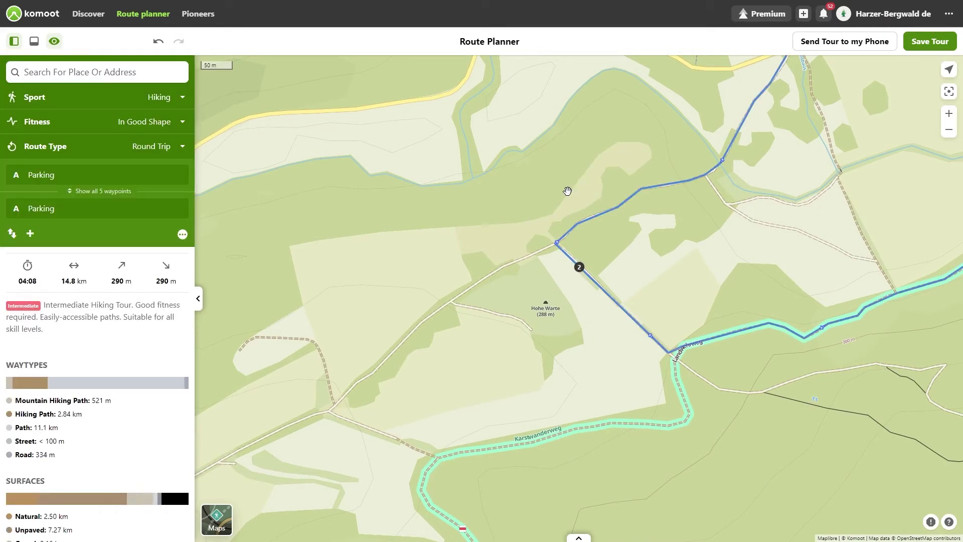
scroll(679, 194, down, 5)
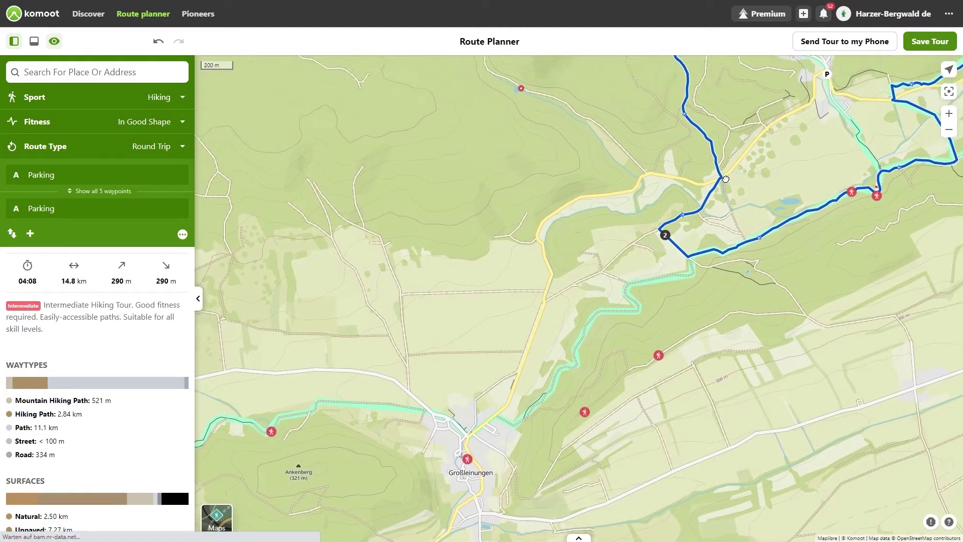
drag(654, 249, 356, 188)
scroll(594, 241, up, 5)
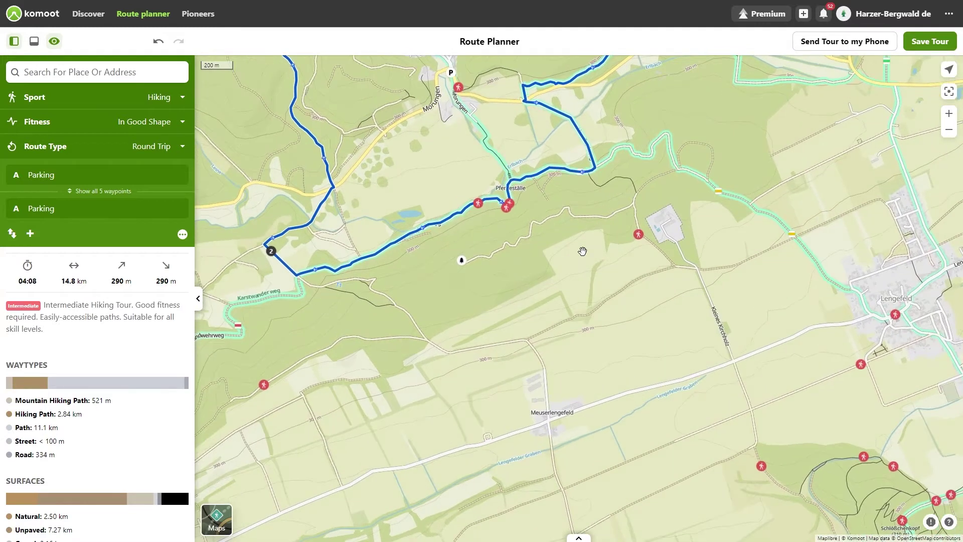
scroll(595, 242, up, 5)
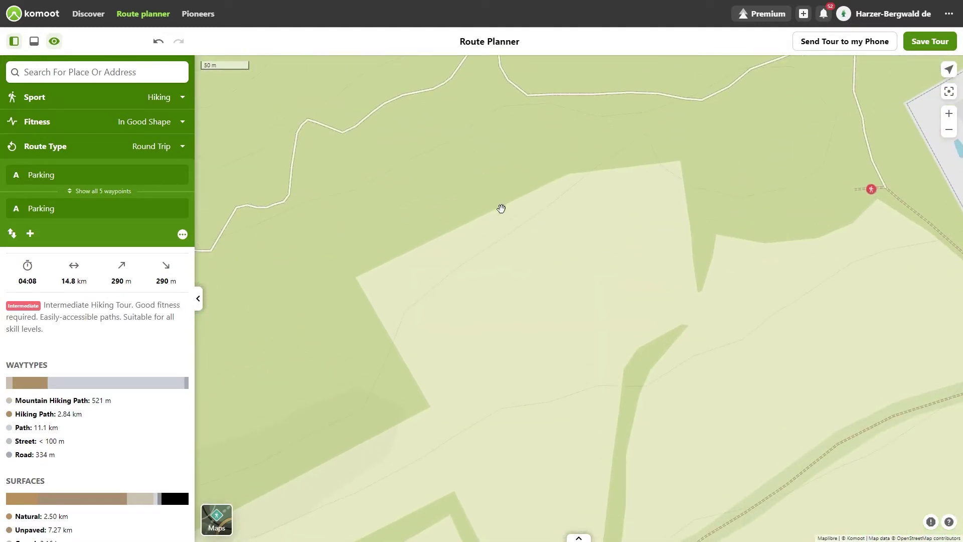
drag(353, 286, 430, 344)
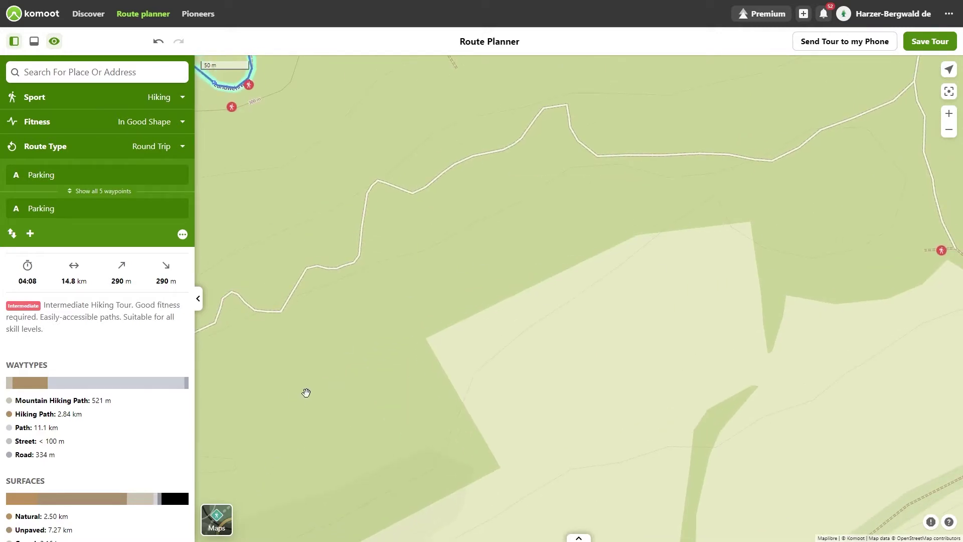
click(536, 277)
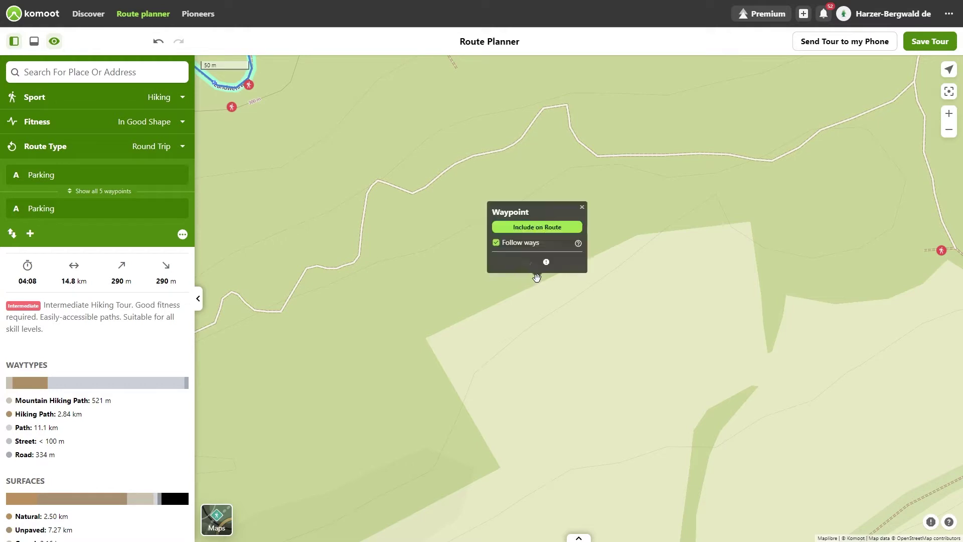
click(522, 227)
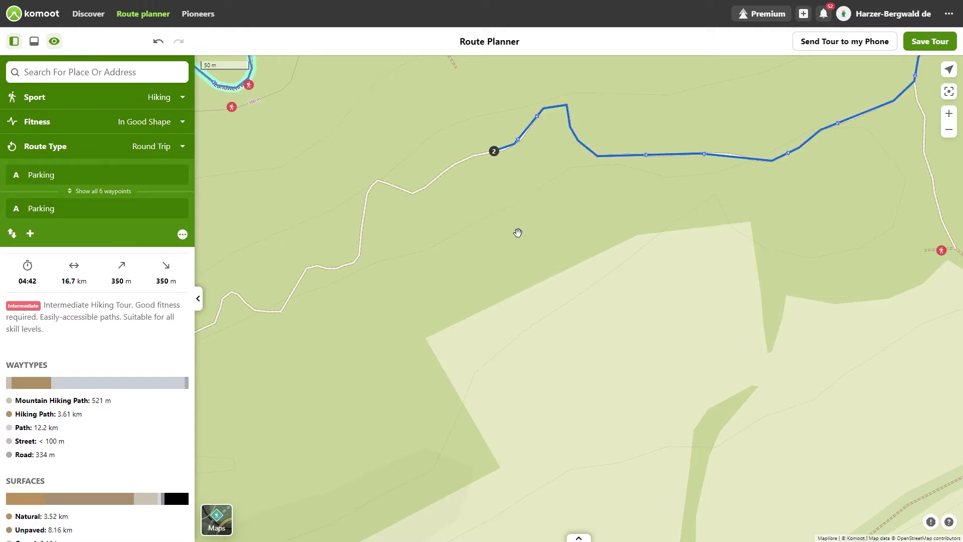
click(494, 151)
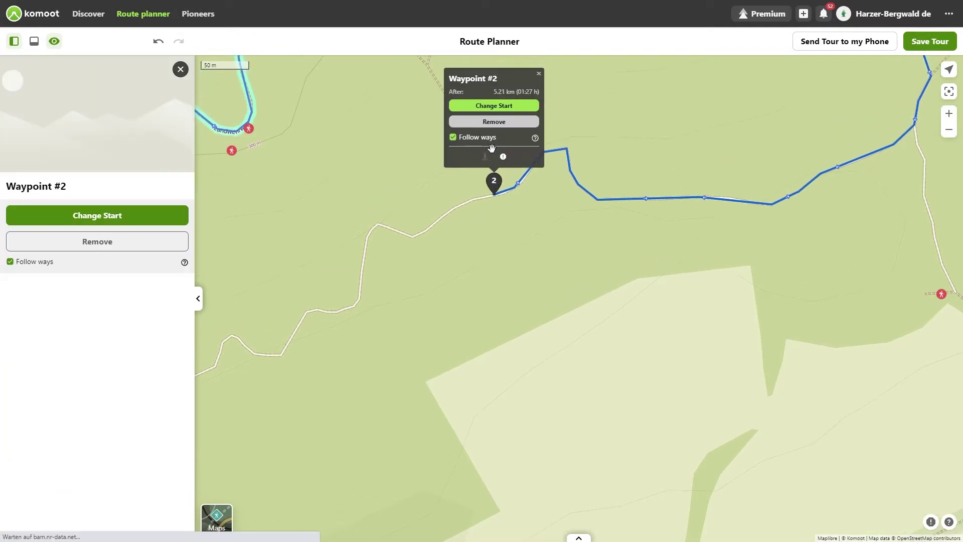
click(487, 129)
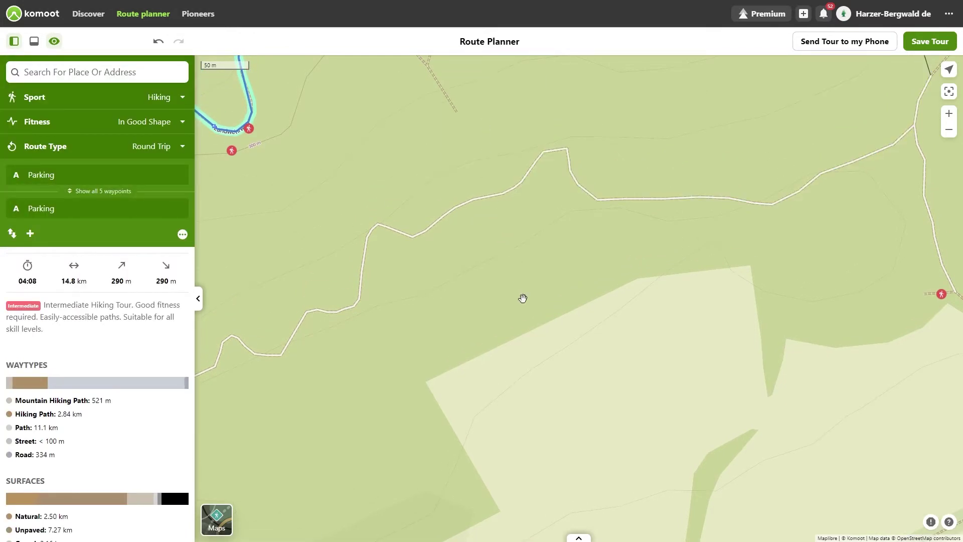
- Switch the map to satellite imagery around Pferdeställe
scroll(522, 299, down, 3)
drag(470, 344, 520, 333)
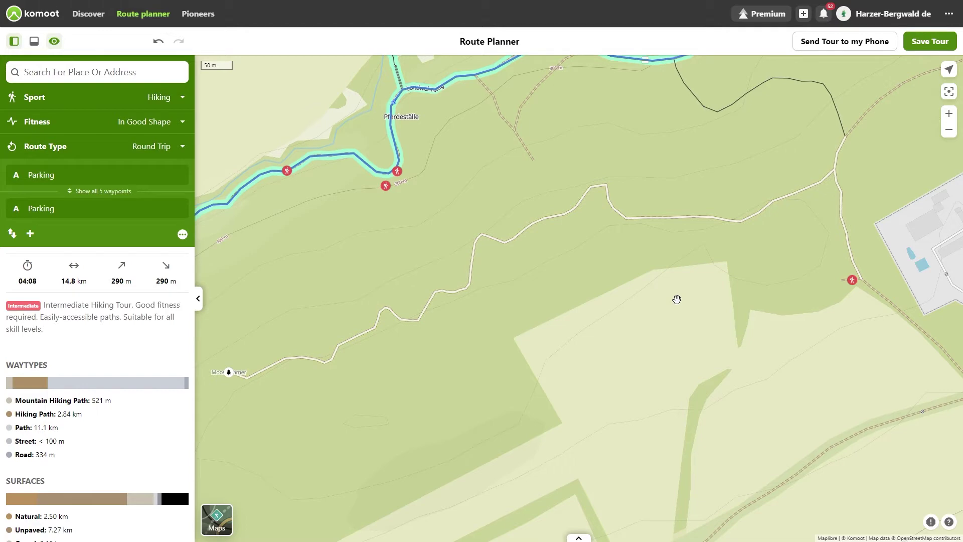
click(216, 521)
click(223, 365)
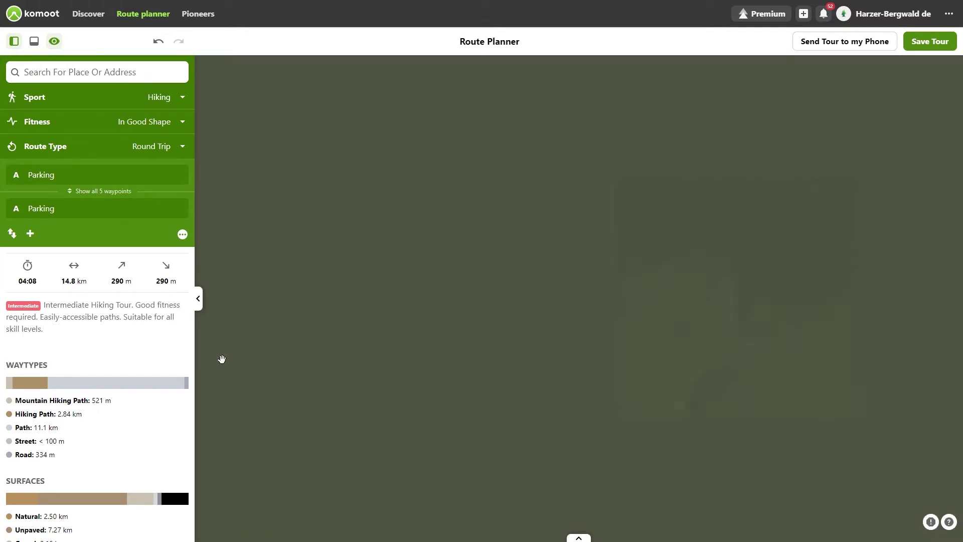
- Include two forest-path points as waypoints, bringing the round trip to 17.2 km
drag(680, 272, 578, 307)
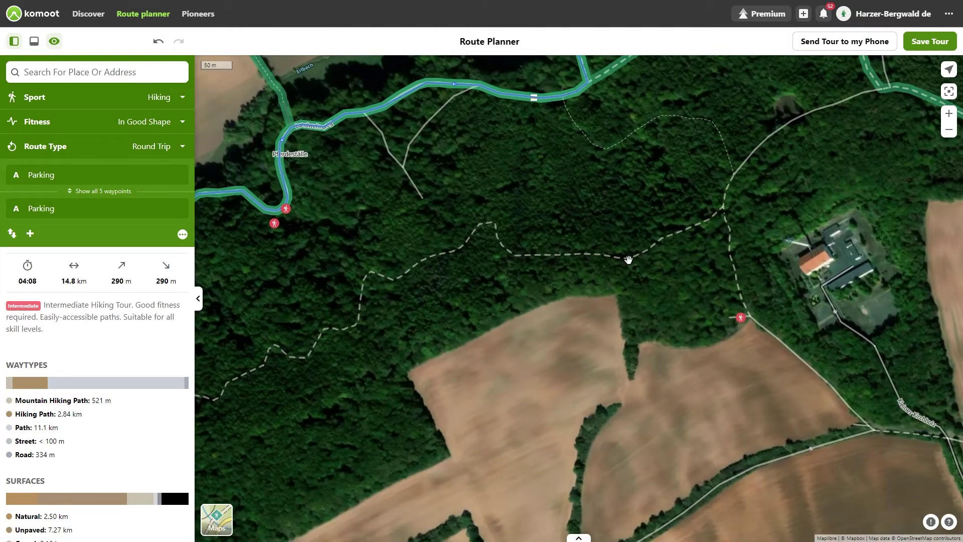
click(629, 259)
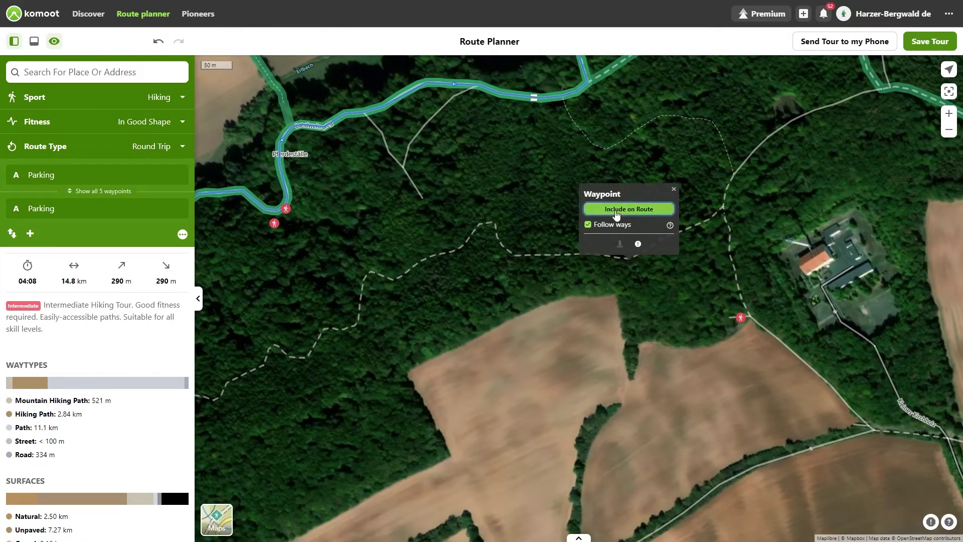
click(614, 209)
drag(424, 391, 751, 226)
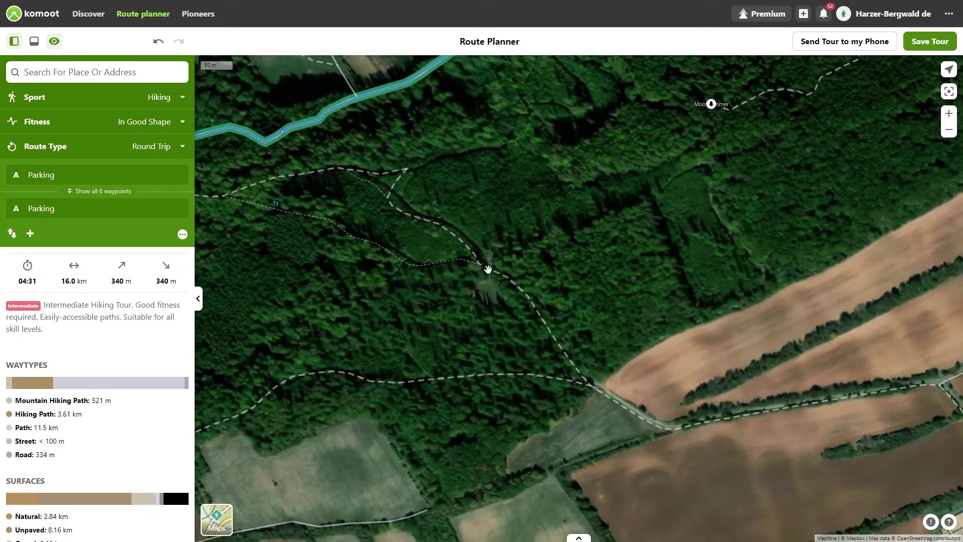
click(488, 269)
click(489, 218)
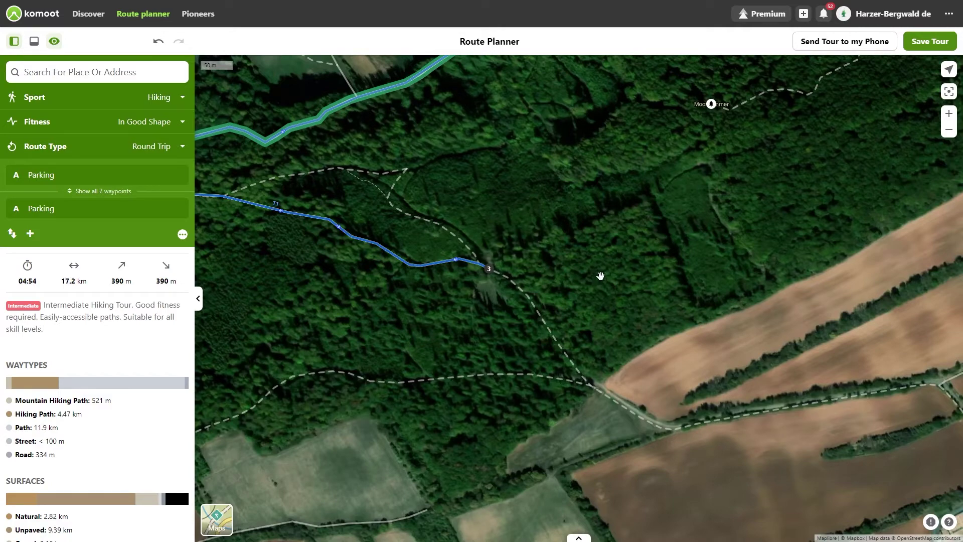
scroll(601, 276, down, 10)
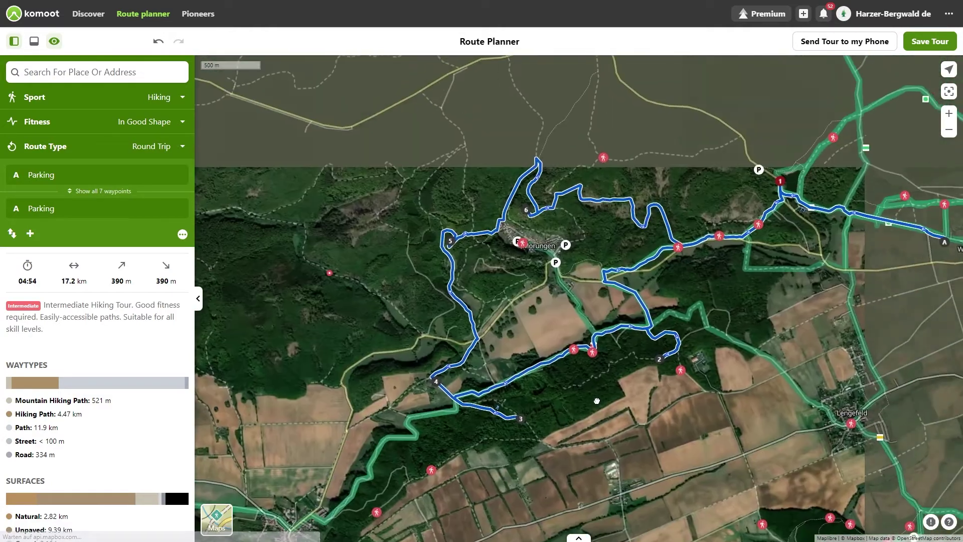
- Include the Bergbaulehrpfad (HWN 222) highlight north of Wettelrode as the eighth waypoint, totalling 17.5 km
drag(596, 401, 527, 387)
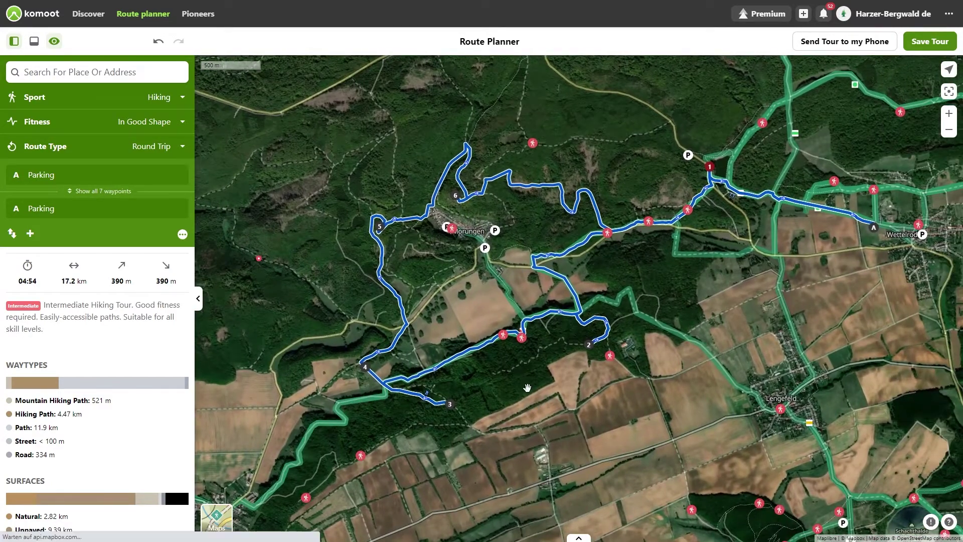
scroll(789, 285, up, 3)
drag(789, 285, 544, 336)
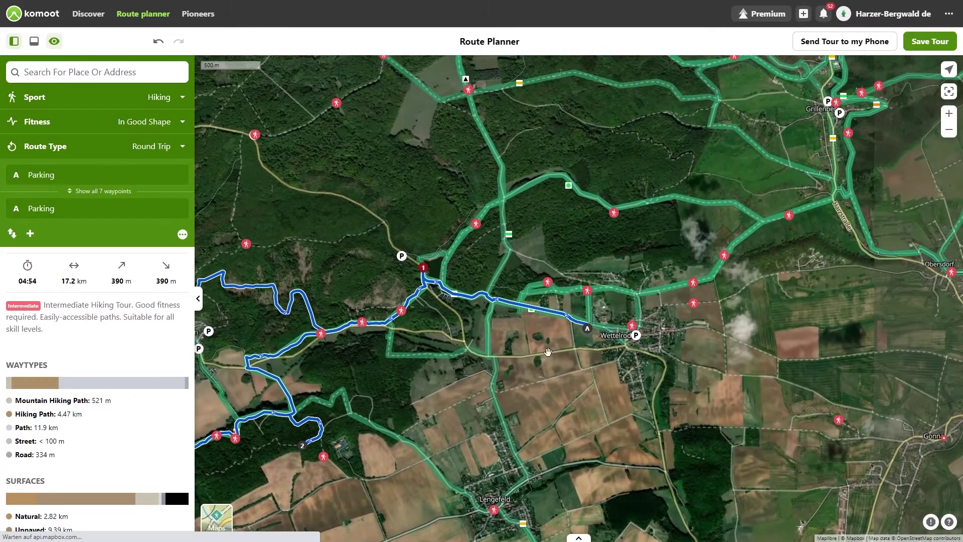
scroll(544, 336, up, 3)
scroll(544, 336, up, 2)
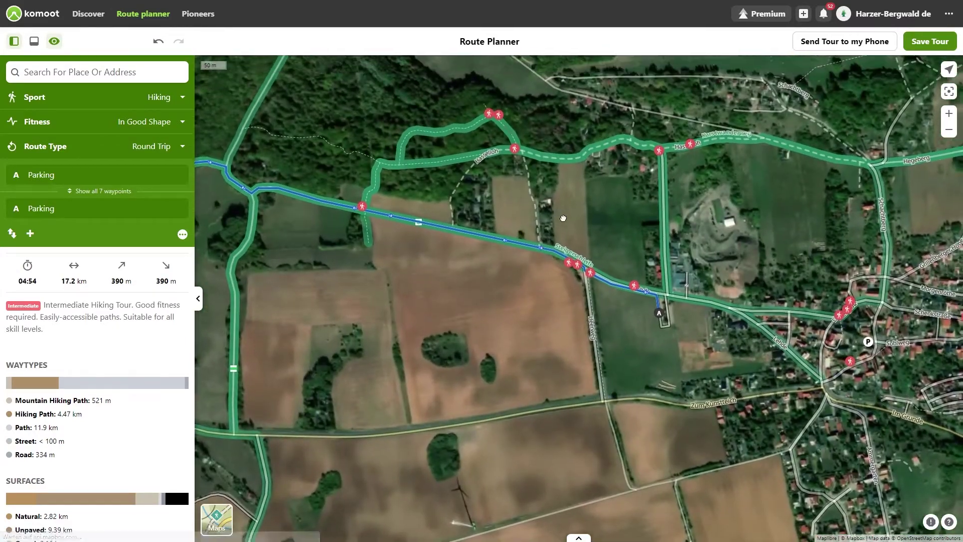
drag(498, 103, 493, 224)
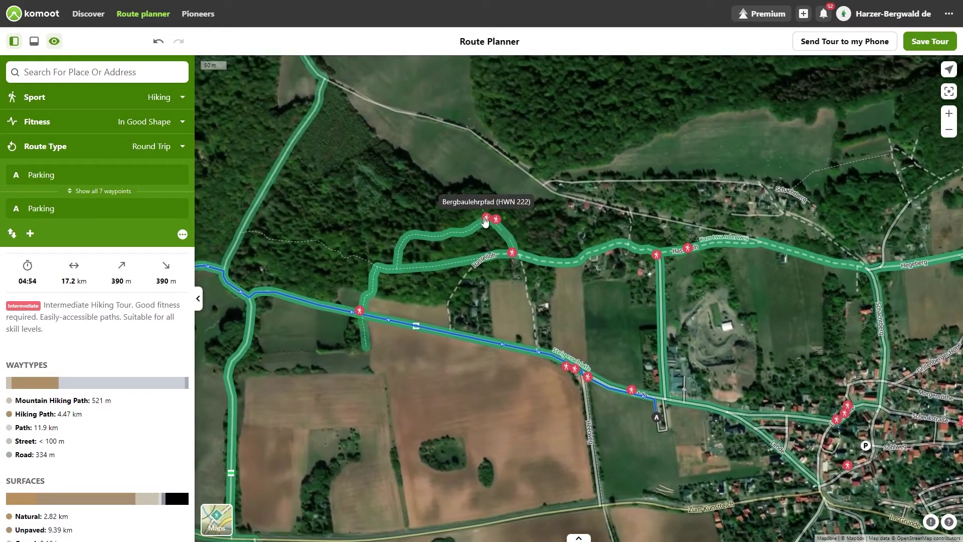
click(485, 219)
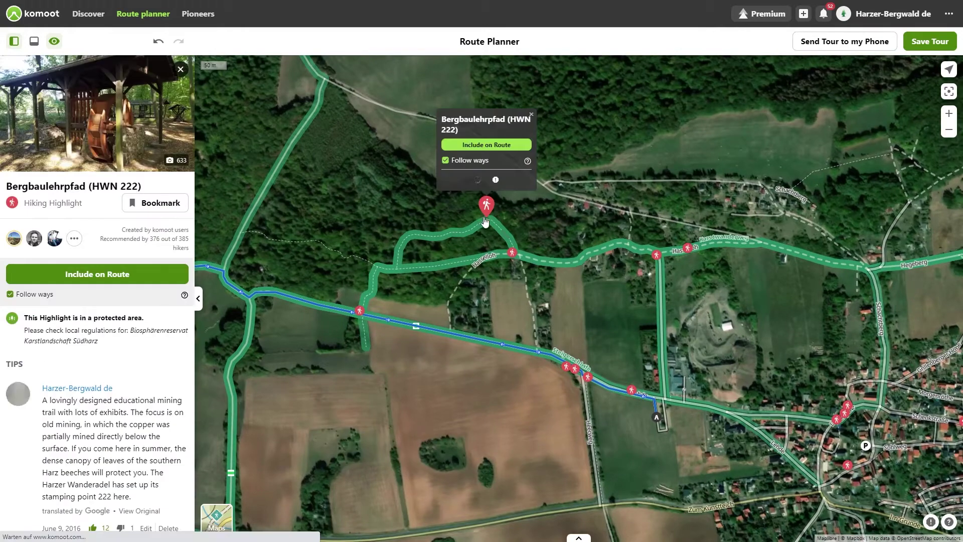
click(471, 145)
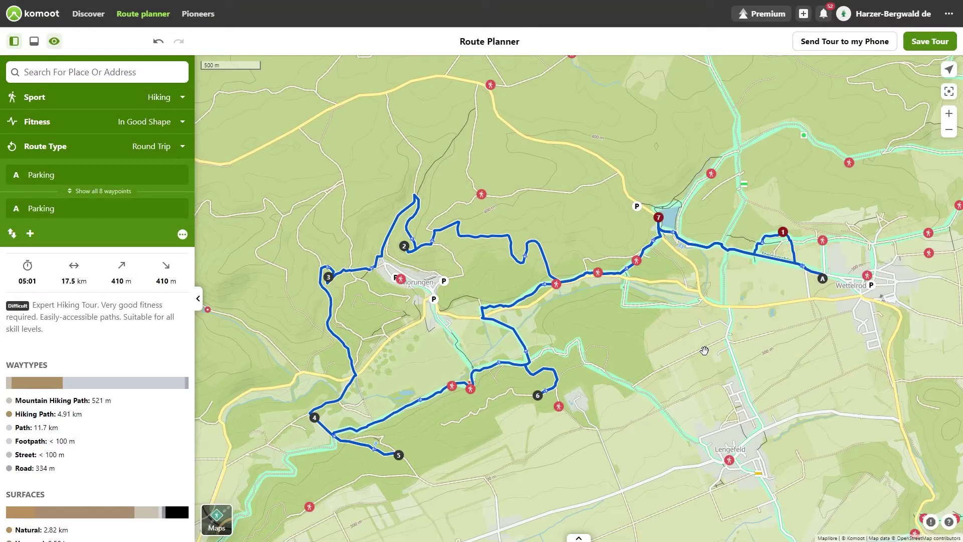
drag(712, 343, 722, 302)
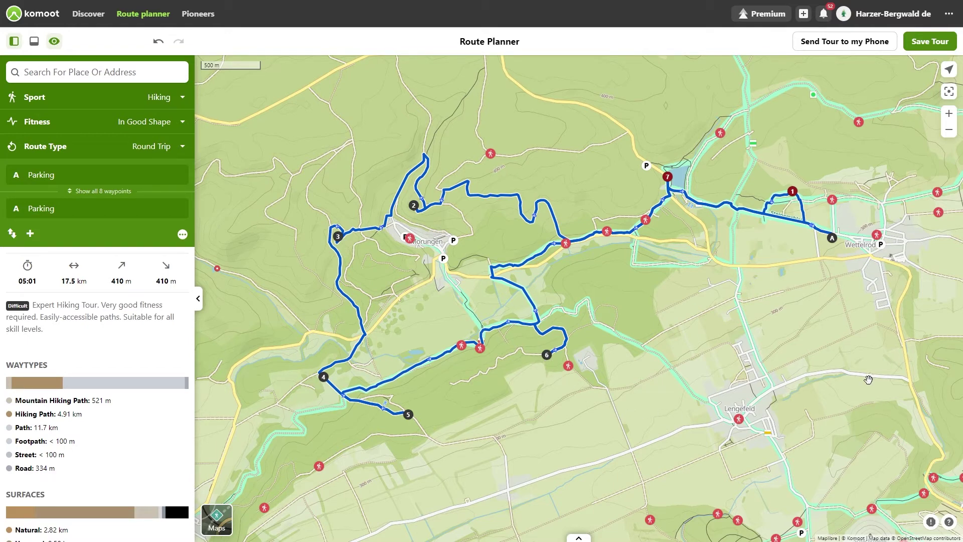
- Reorder the waypoints: unnamed ones first, then Viewpoint, both Morungsburgs, Kunstteich (Überlauf), Bergbaulehrpfad
click(70, 193)
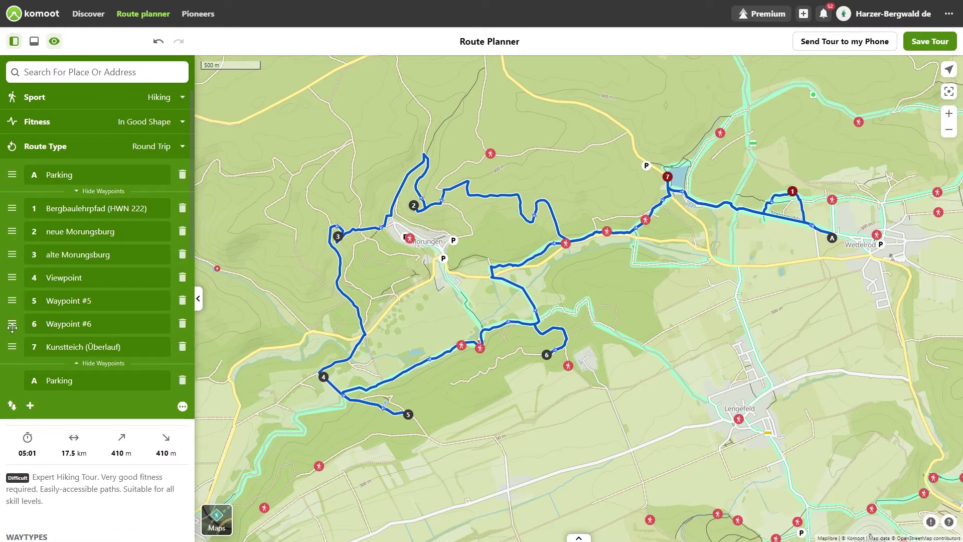
drag(12, 324, 12, 207)
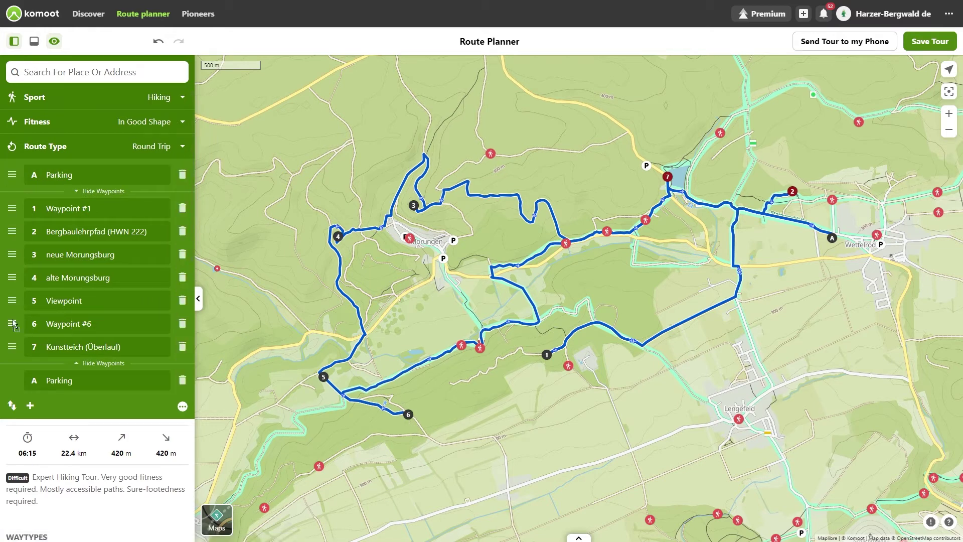
drag(12, 323, 15, 234)
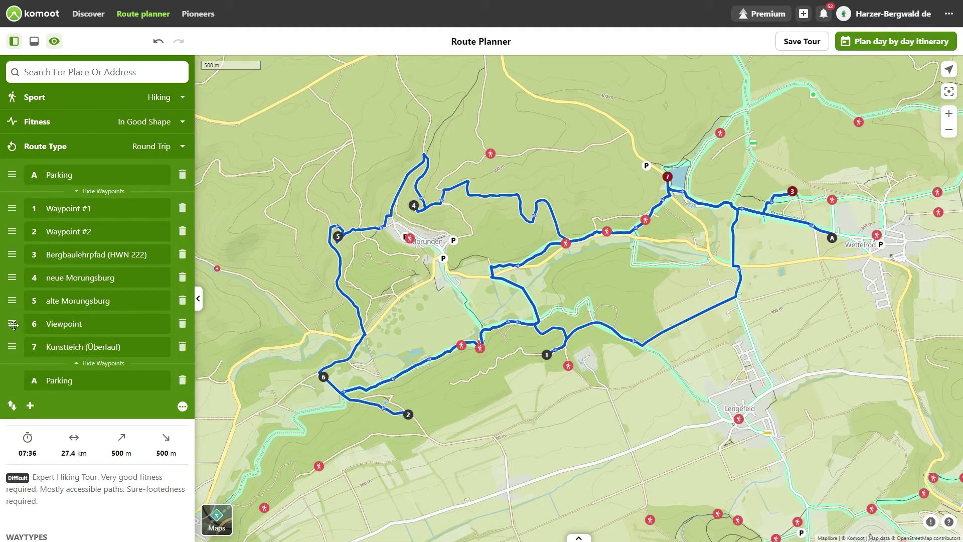
drag(13, 325, 15, 254)
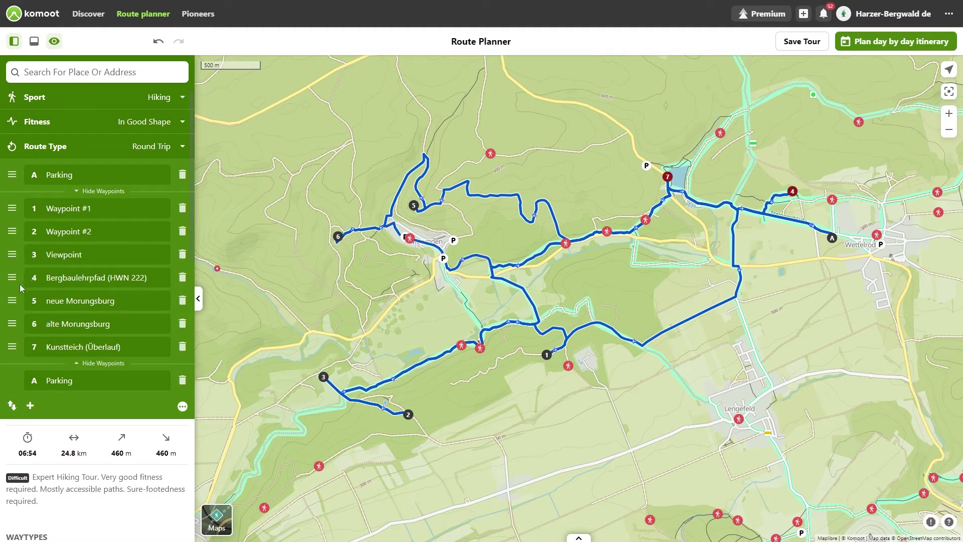
drag(11, 323, 12, 277)
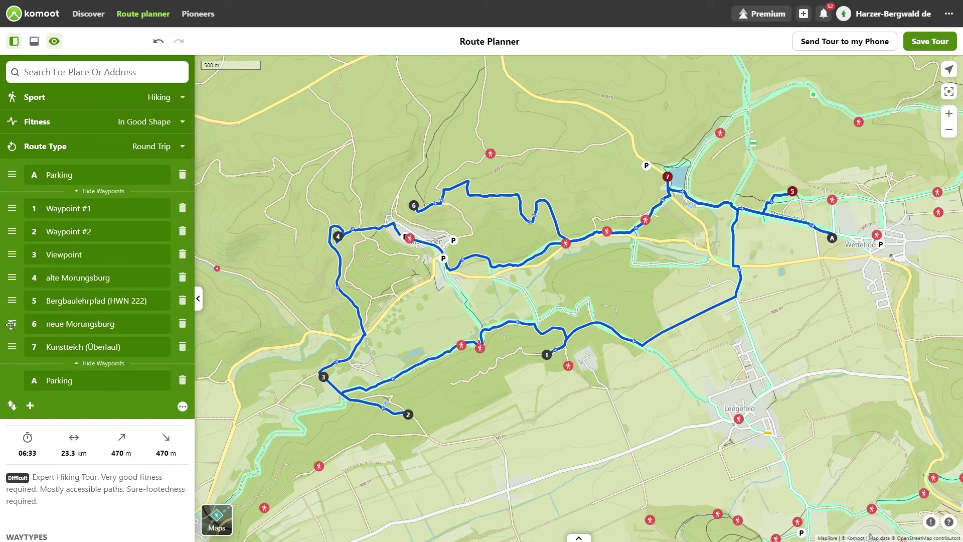
drag(11, 325, 13, 301)
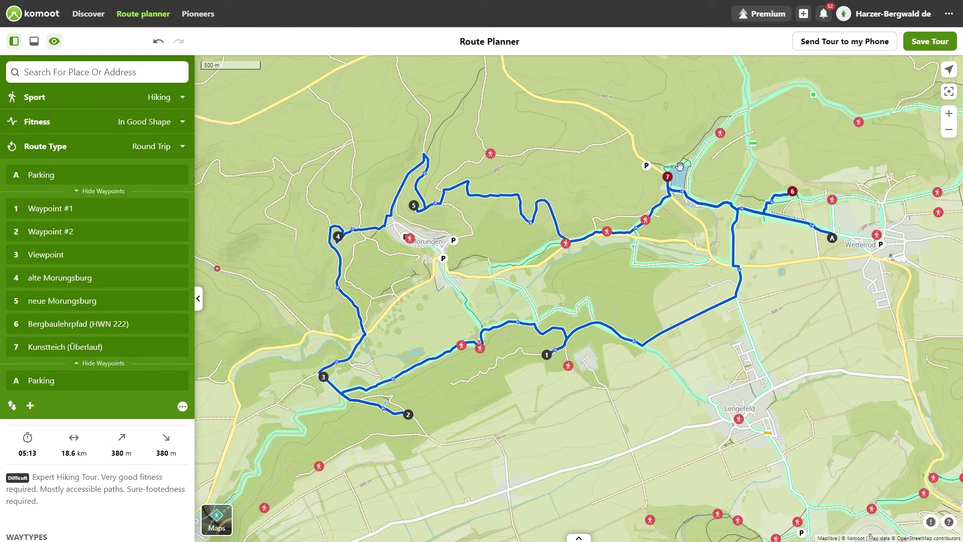
mouse_move(33, 346)
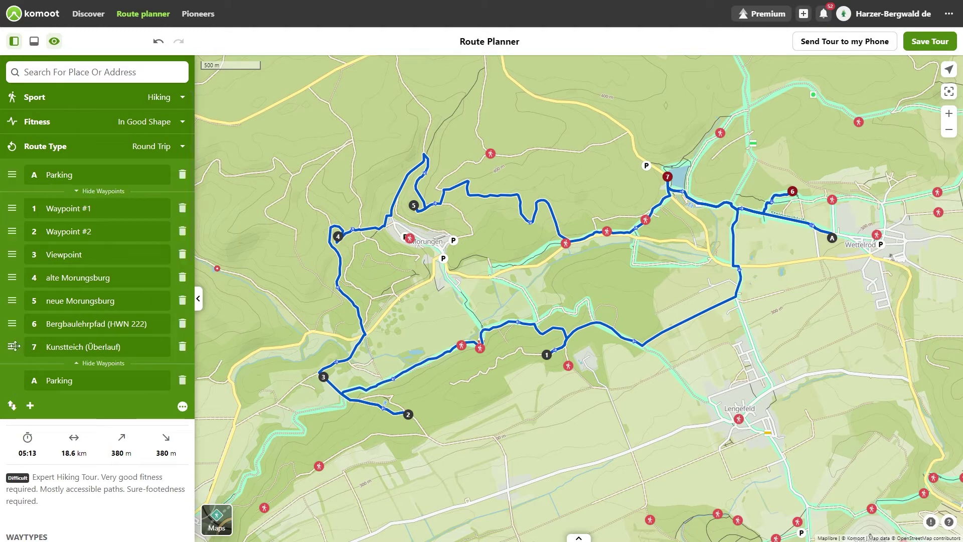
drag(14, 346, 14, 324)
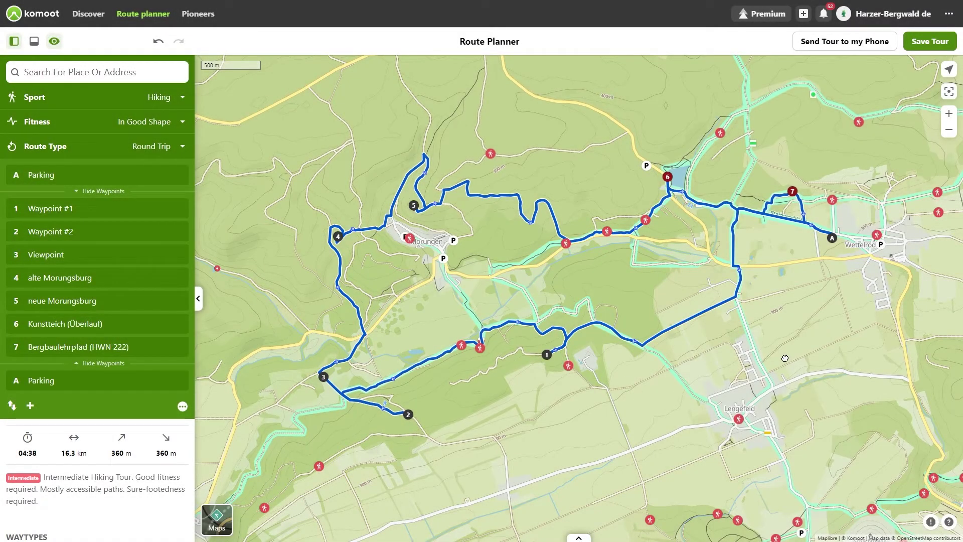
- Mark a spot in the field south of Wettelrode on the map
mouse_move(785, 358)
mouse_down()
mouse_move(654, 374)
mouse_move(623, 412)
mouse_up()
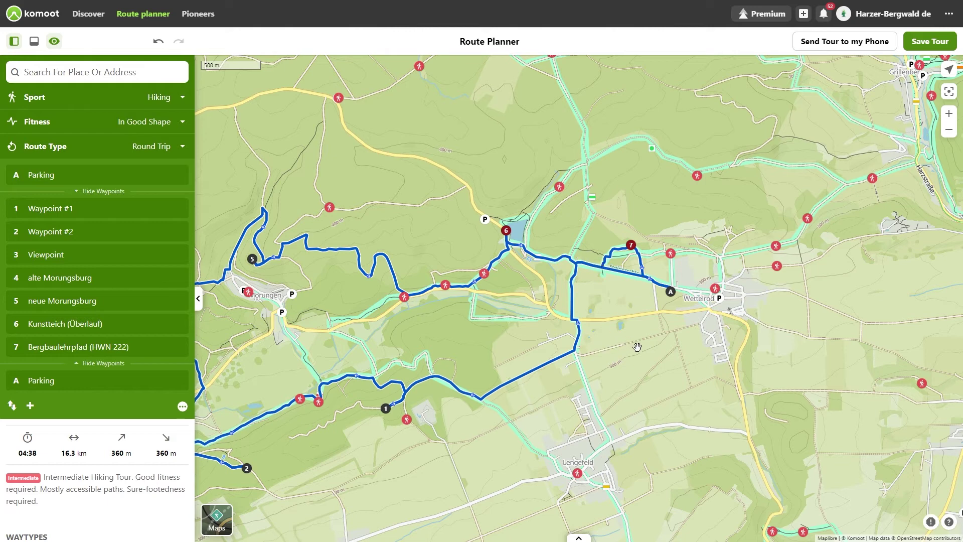
drag(652, 351, 577, 335)
scroll(562, 322, up, 3)
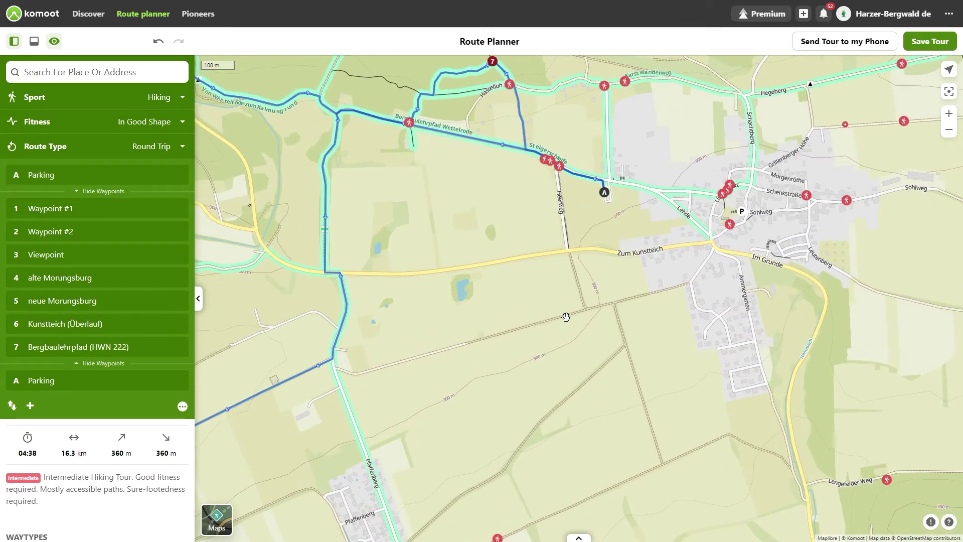
click(566, 317)
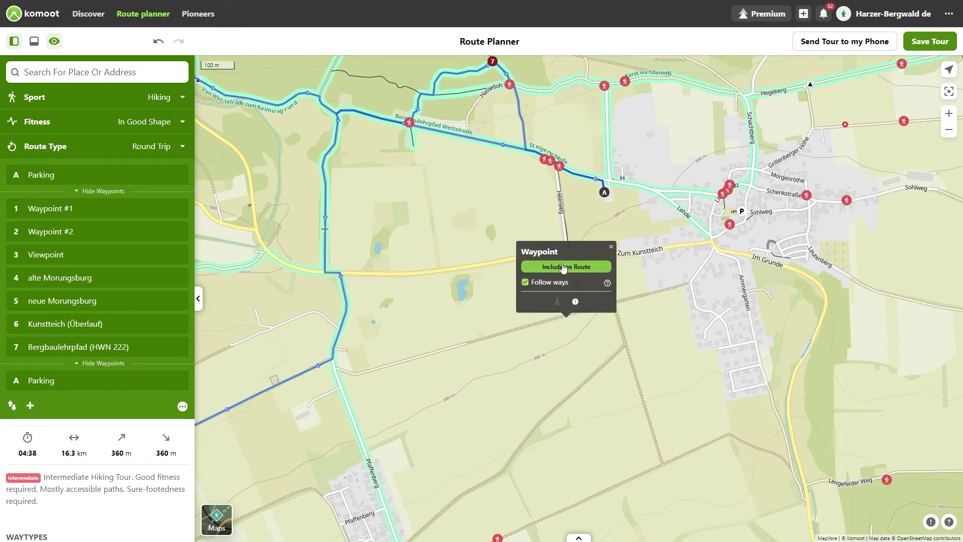
- Include the field spot south of Wettelrode as the first waypoint, giving a 16.1 km tour
click(562, 267)
scroll(500, 393, down, 3)
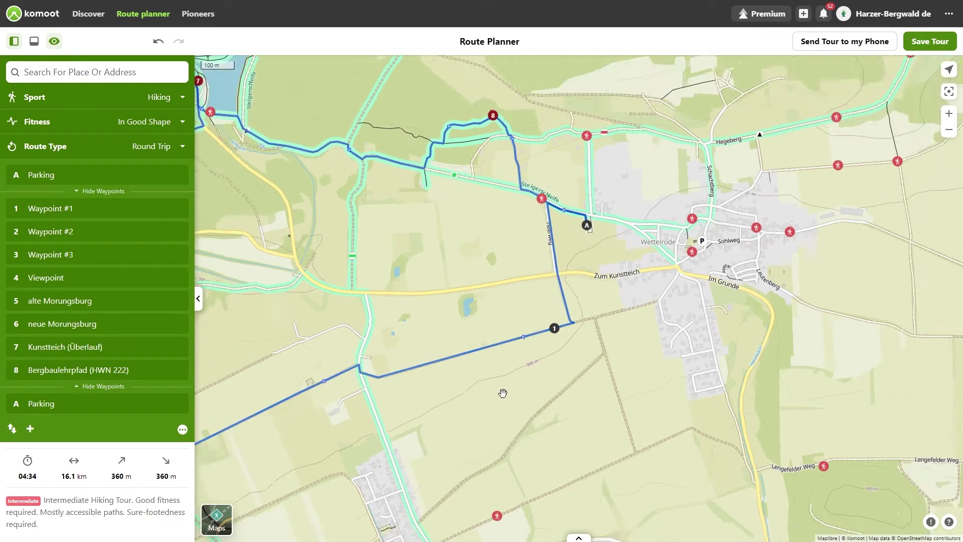
drag(334, 364, 611, 277)
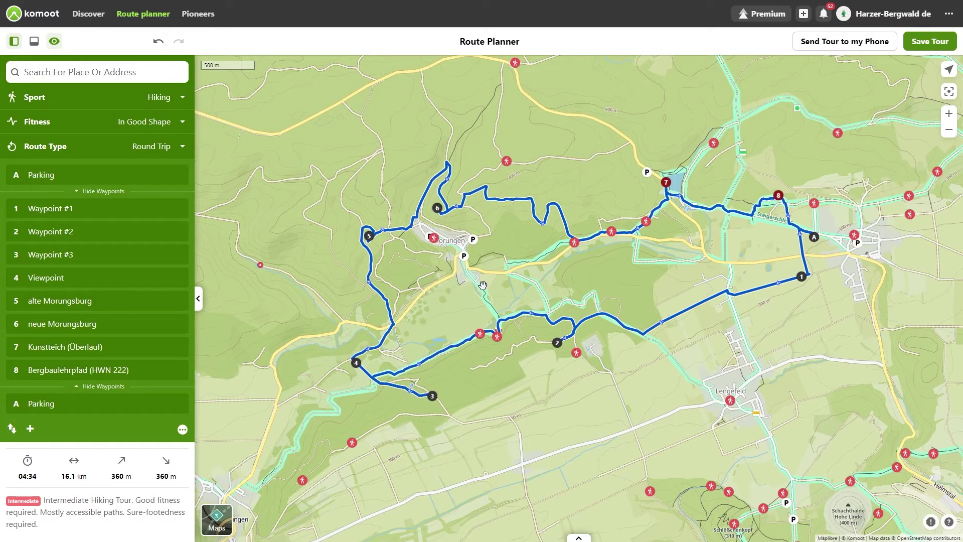
- Add the Schutzhütte Morungen highlight to the route, then remove it again
scroll(482, 285, up, 3)
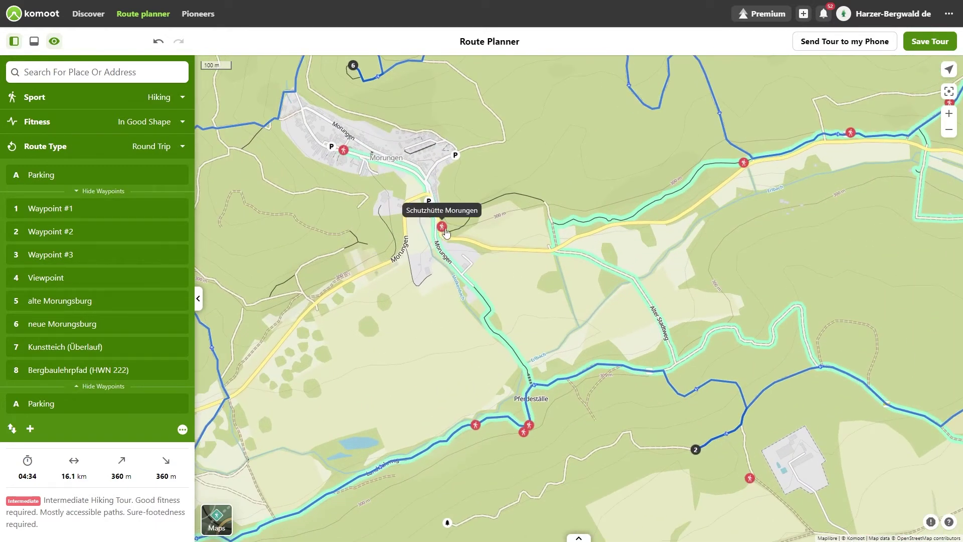
click(442, 227)
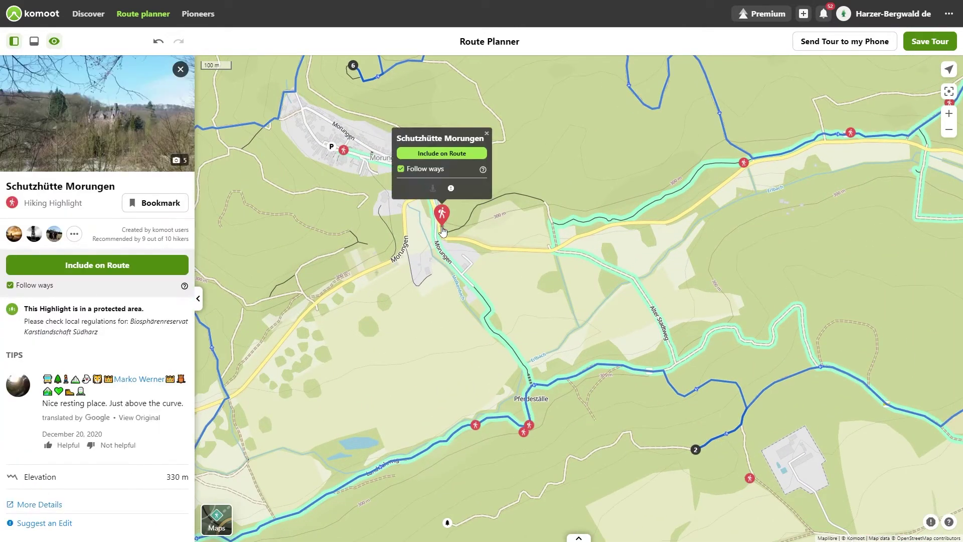
click(437, 153)
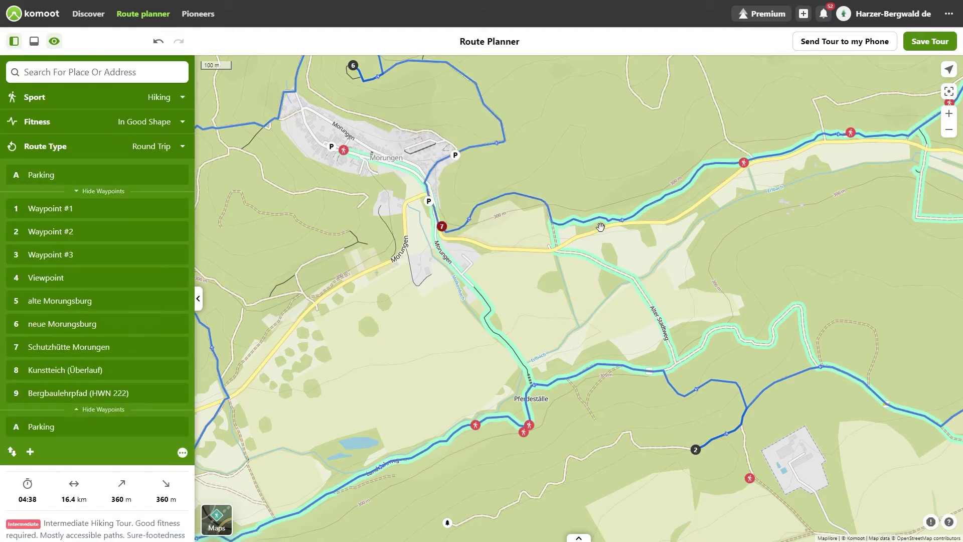
scroll(607, 259, down, 1)
scroll(607, 258, up, 1)
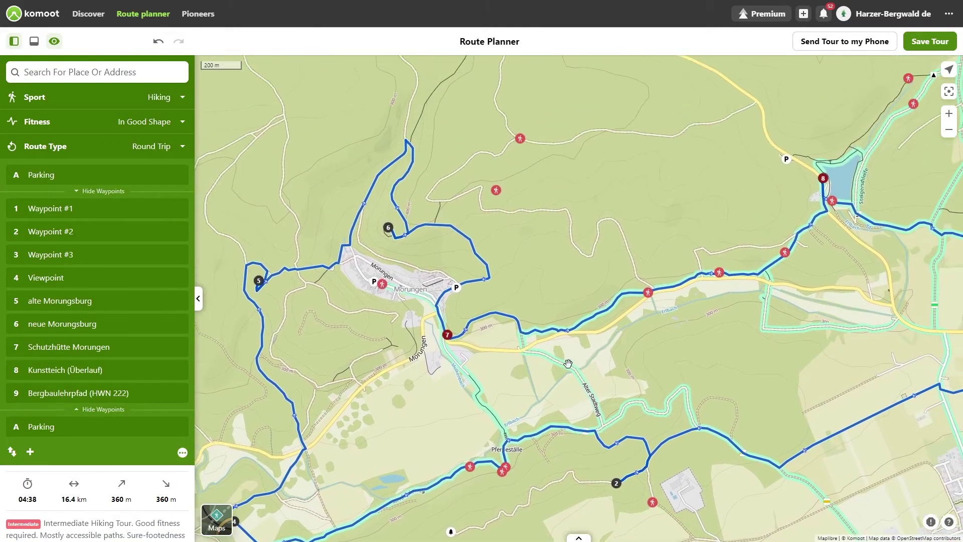
scroll(458, 372, down, 1)
scroll(460, 351, up, 2)
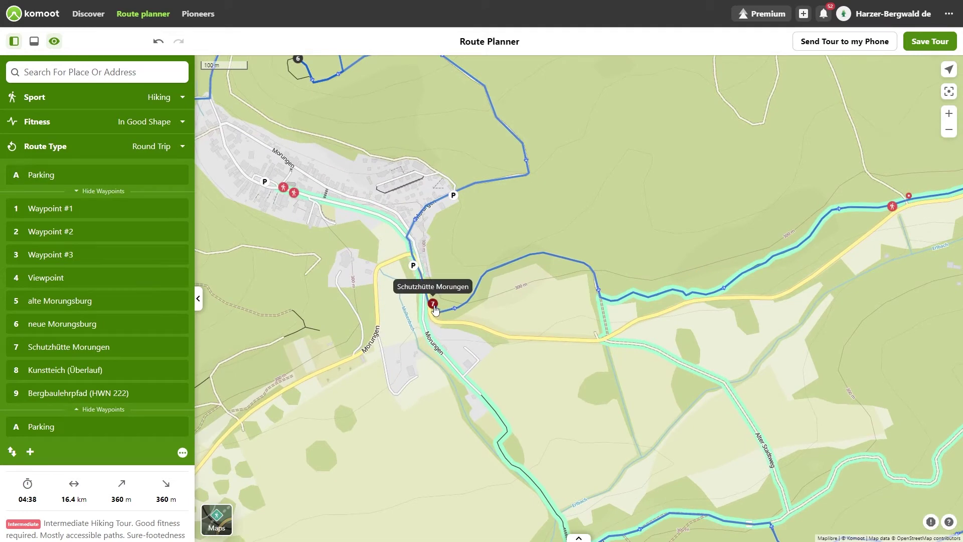
click(433, 305)
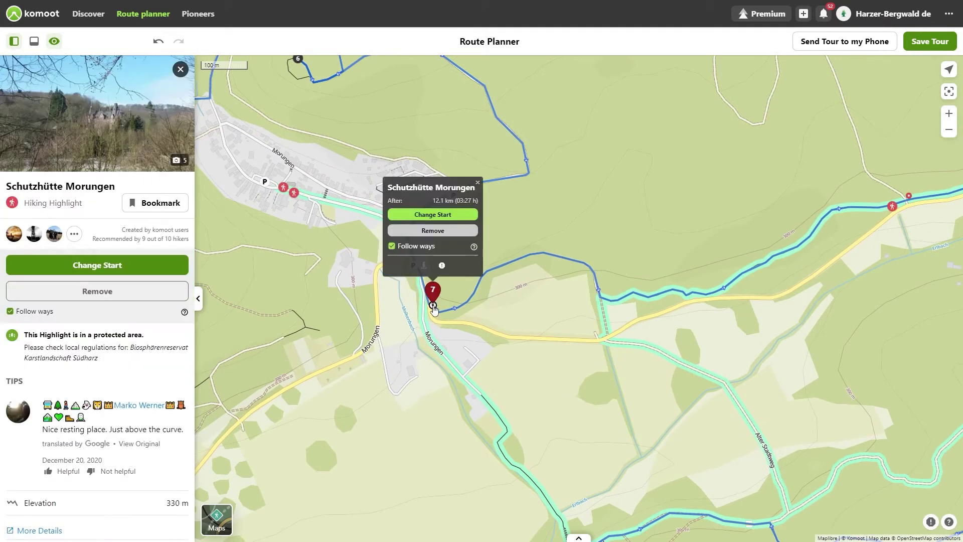
click(433, 230)
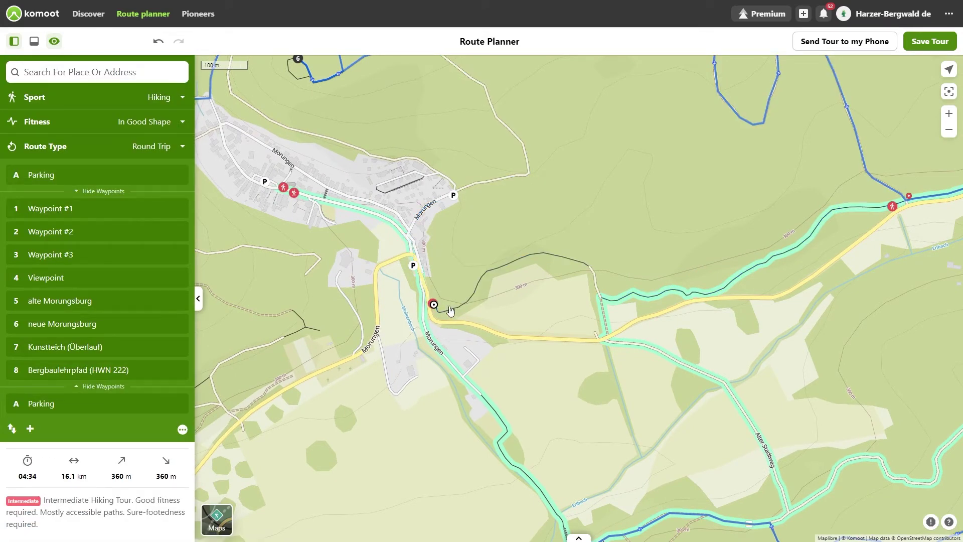
- Try a waypoint right beside the shelter, then delete waypoint 7 and its detour
click(450, 308)
click(448, 255)
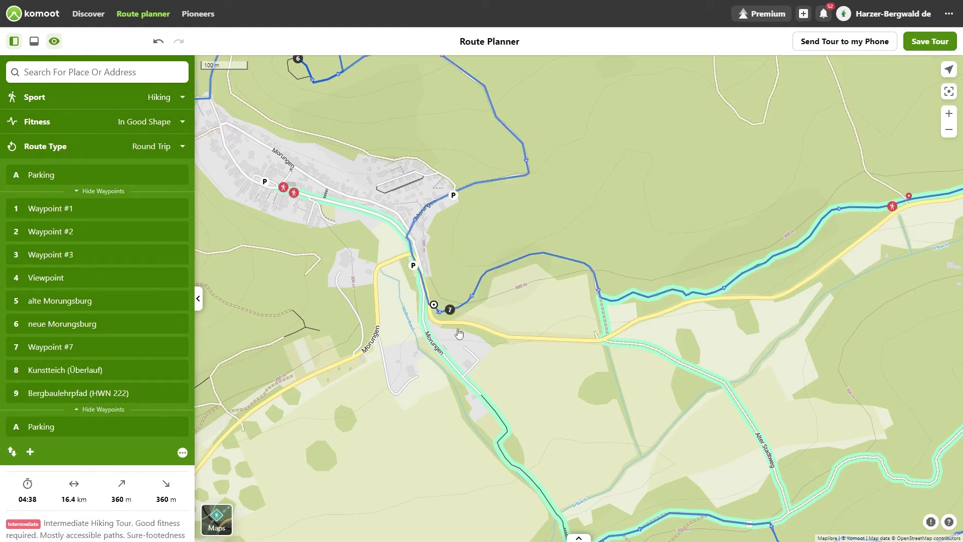
click(450, 311)
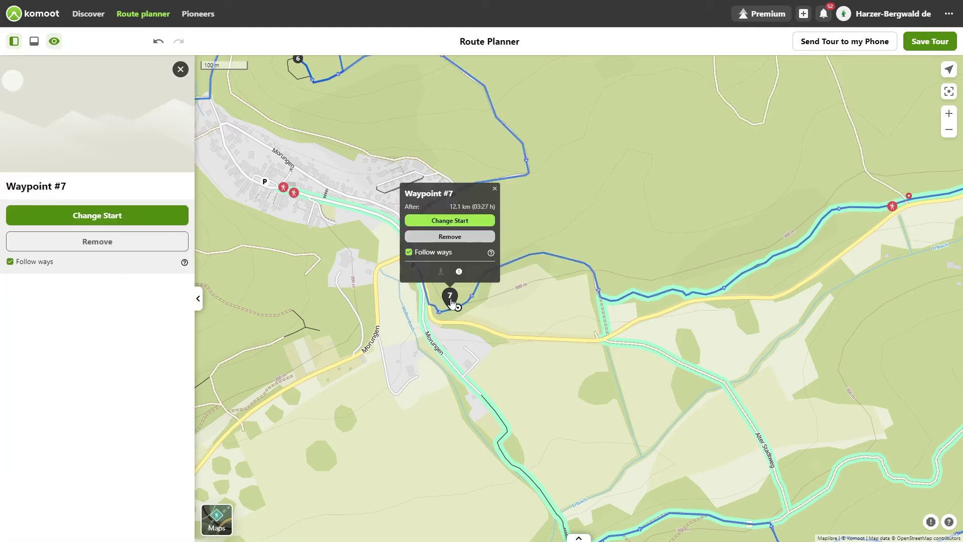
click(452, 240)
- Drag the northern route line down onto the path through Morungen
scroll(593, 260, down, 3)
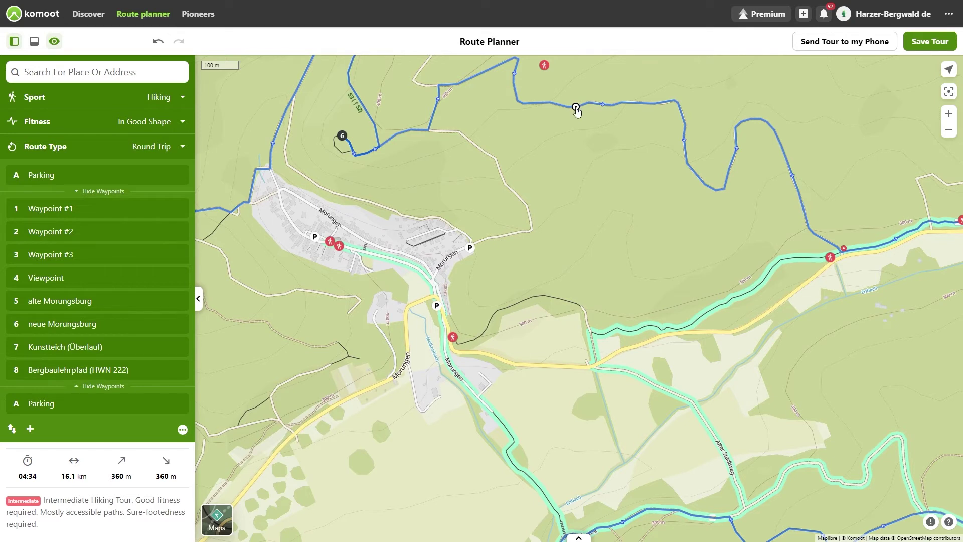
drag(576, 107, 468, 345)
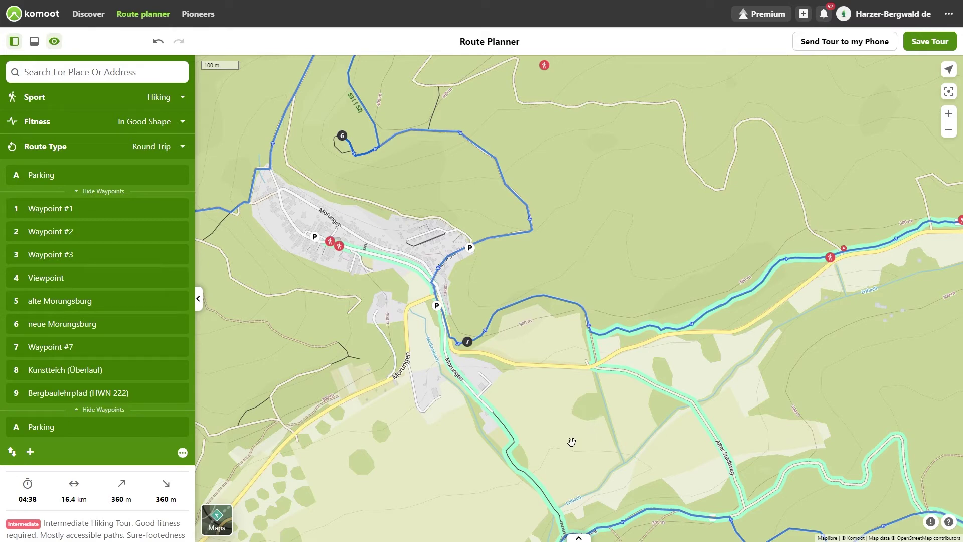
scroll(632, 326, down, 5)
scroll(649, 299, down, 2)
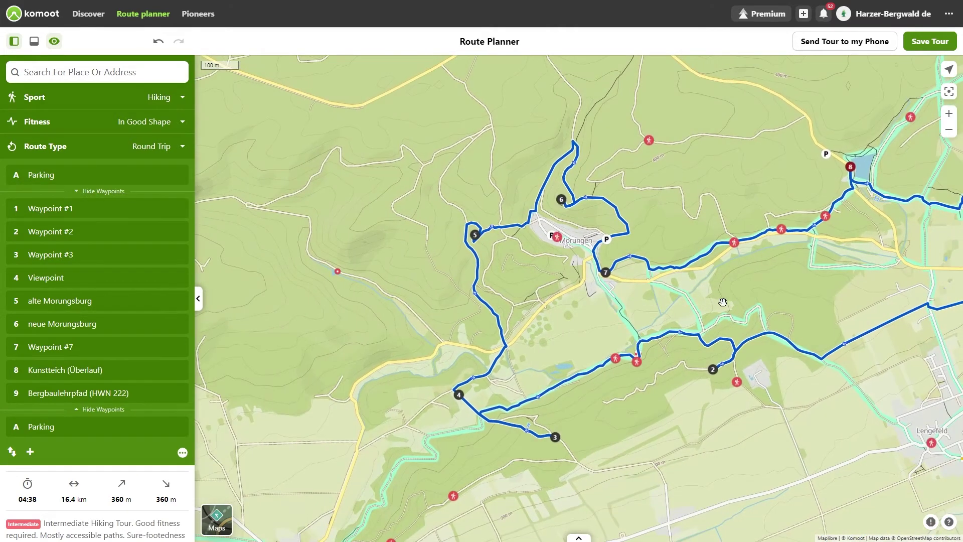
drag(723, 302, 578, 296)
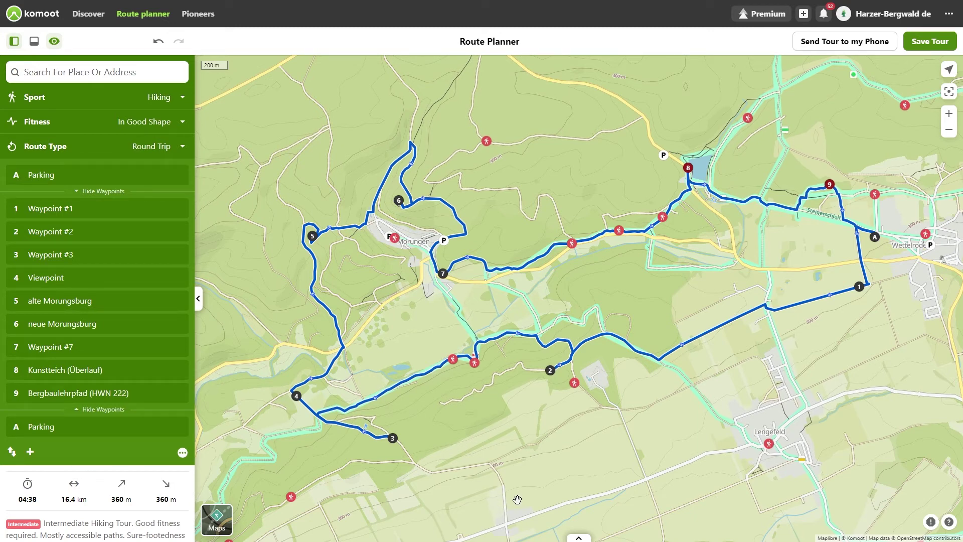
drag(517, 500, 522, 404)
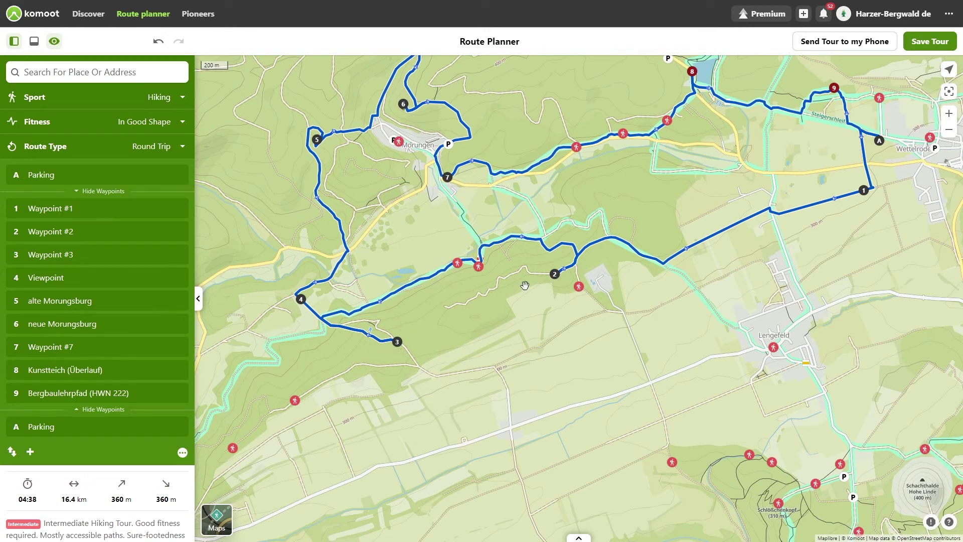
- Turn off Follow ways for waypoint 2 so its leg becomes a straight line
click(555, 275)
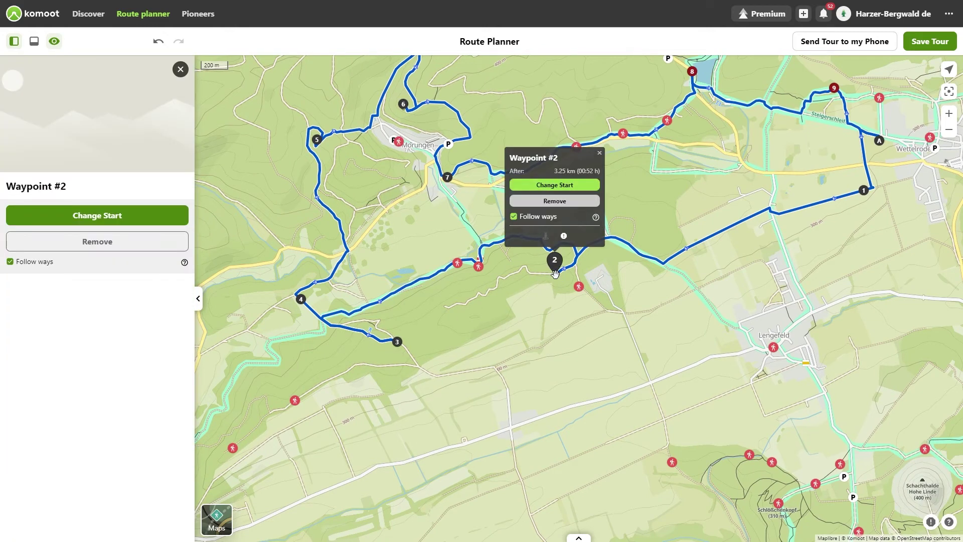
click(513, 217)
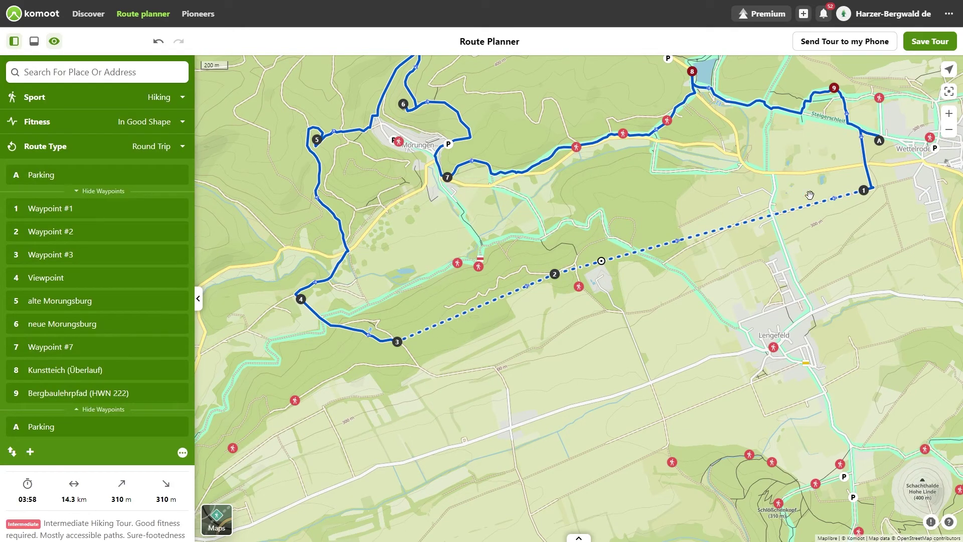
drag(562, 417, 346, 469)
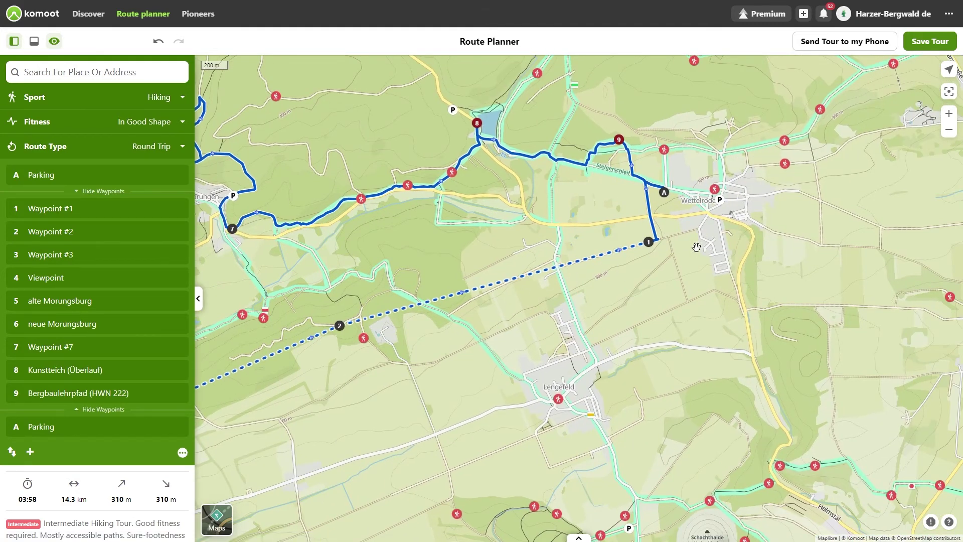
- Toggle Follow ways off and back on for waypoint 1, keeping its leg on paths
click(648, 243)
click(609, 185)
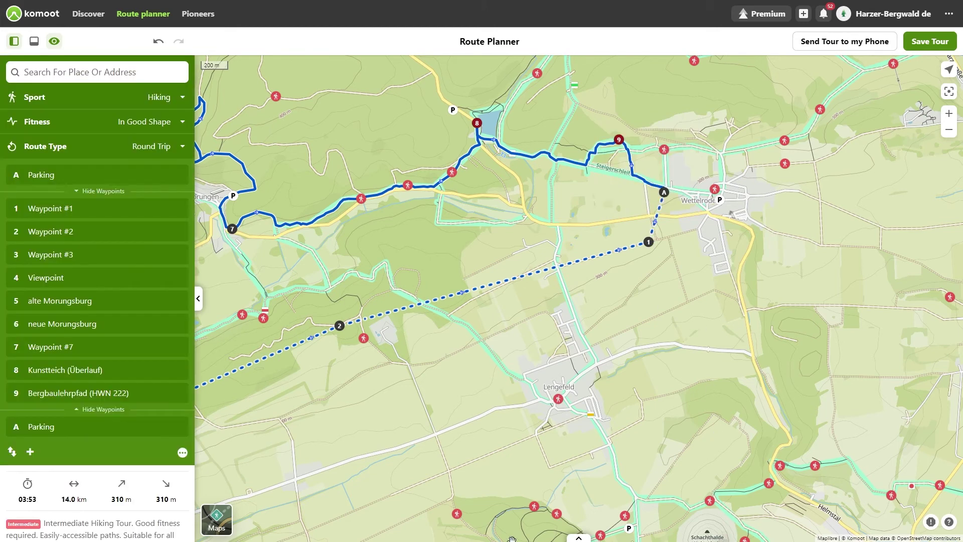
click(650, 244)
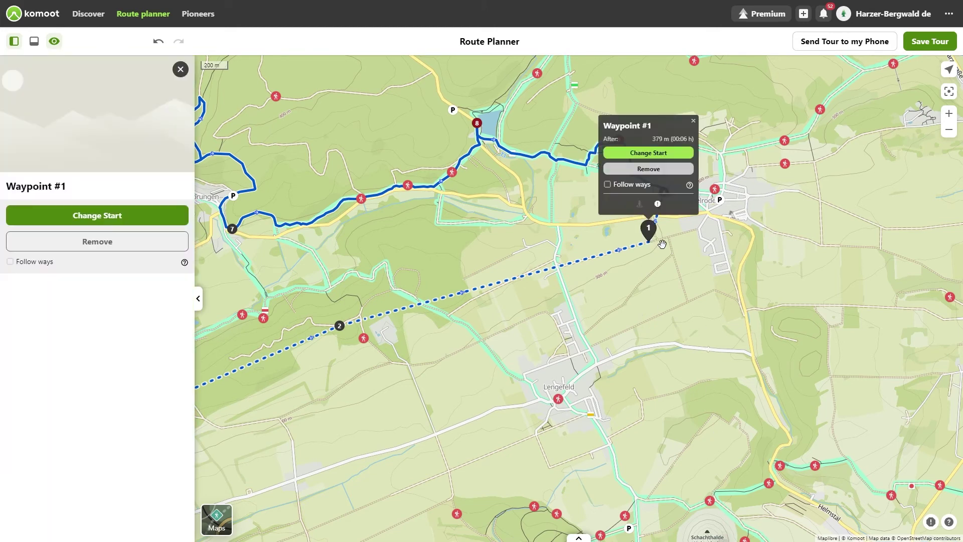
click(608, 185)
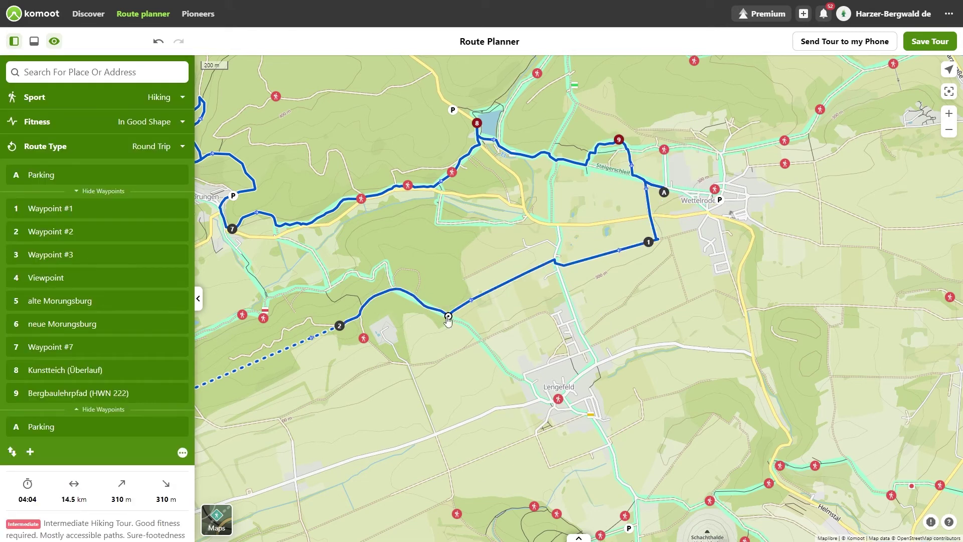
drag(308, 402, 469, 312)
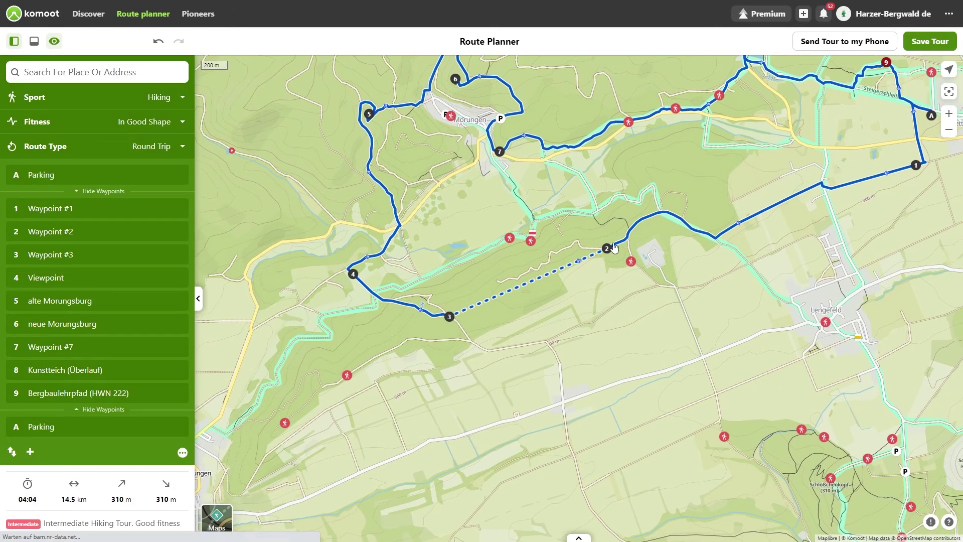
- On satellite imagery, add two waypoints along the straight forest line
click(216, 519)
click(219, 366)
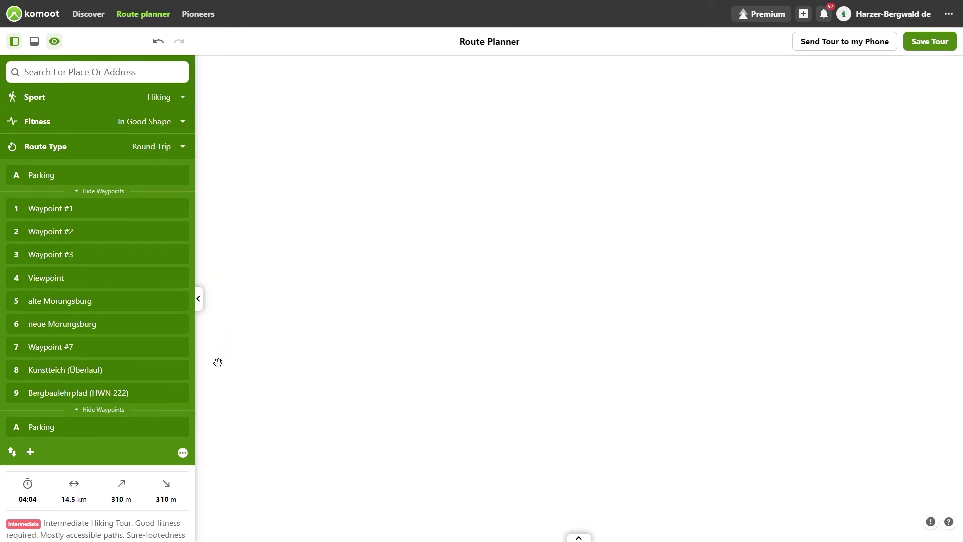
scroll(528, 306, up, 2)
scroll(605, 282, up, 4)
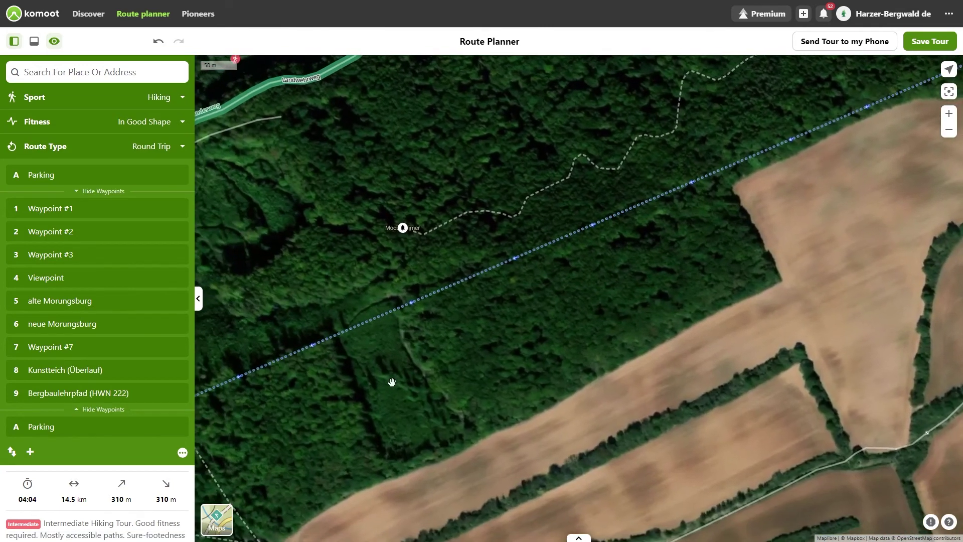
drag(391, 382, 481, 329)
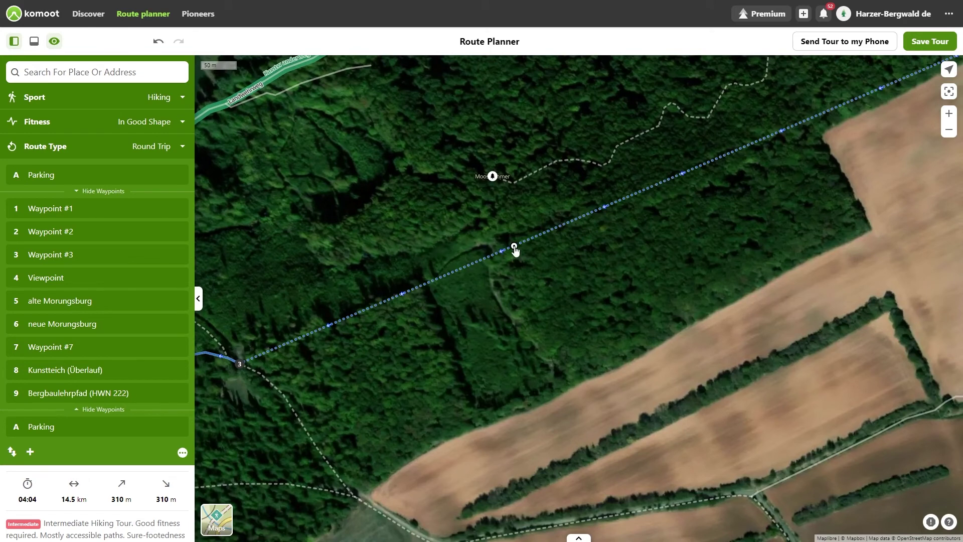
click(501, 235)
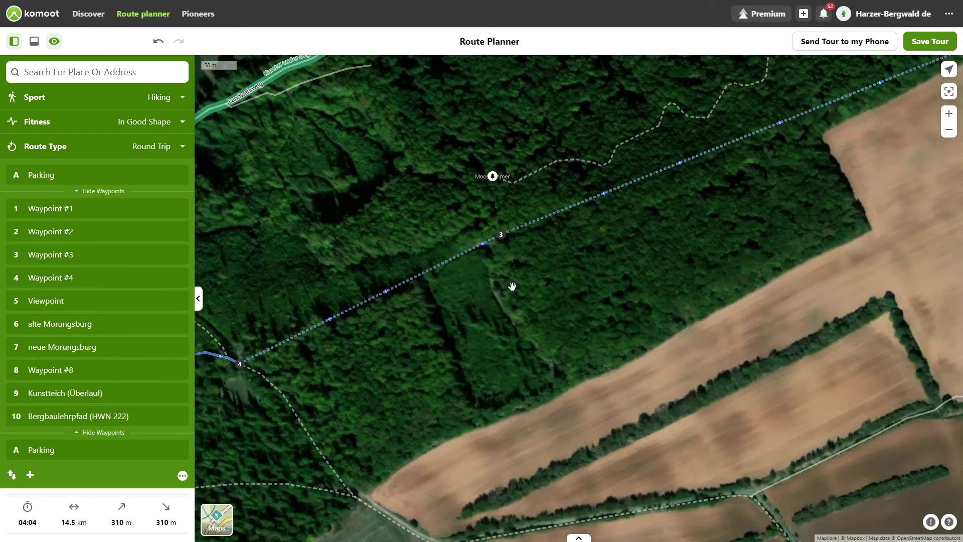
drag(692, 234, 416, 378)
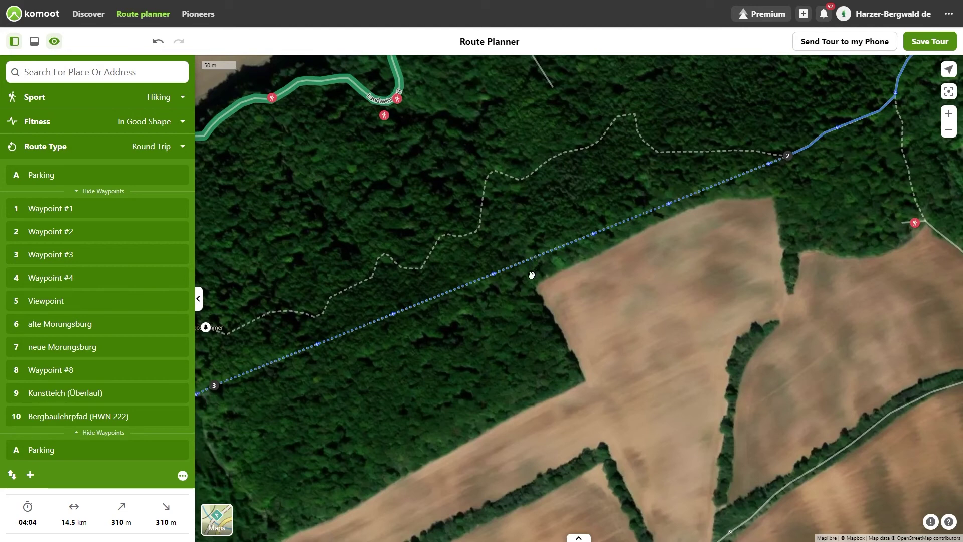
click(531, 277)
- Centre the whole route and switch back to the standard komoot map
drag(468, 358, 650, 286)
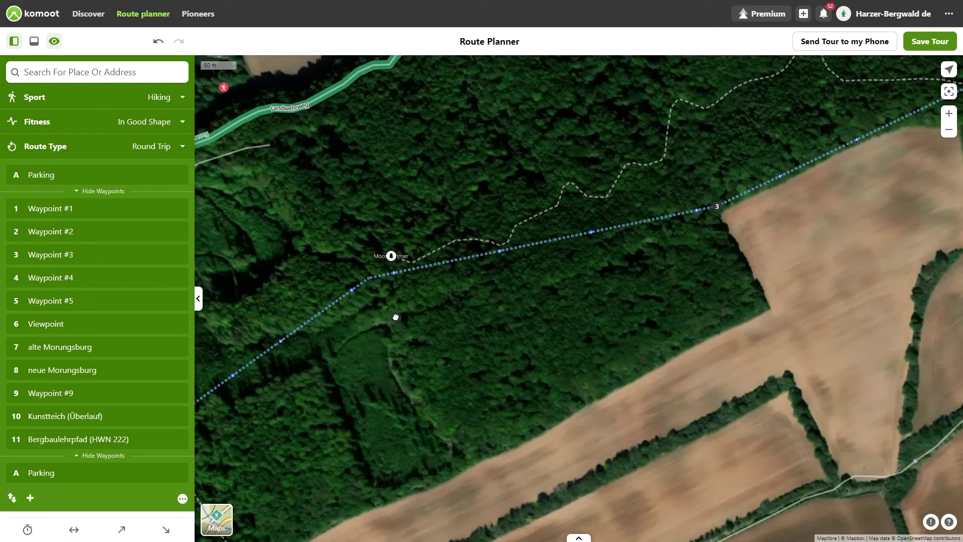
scroll(567, 336, down, 5)
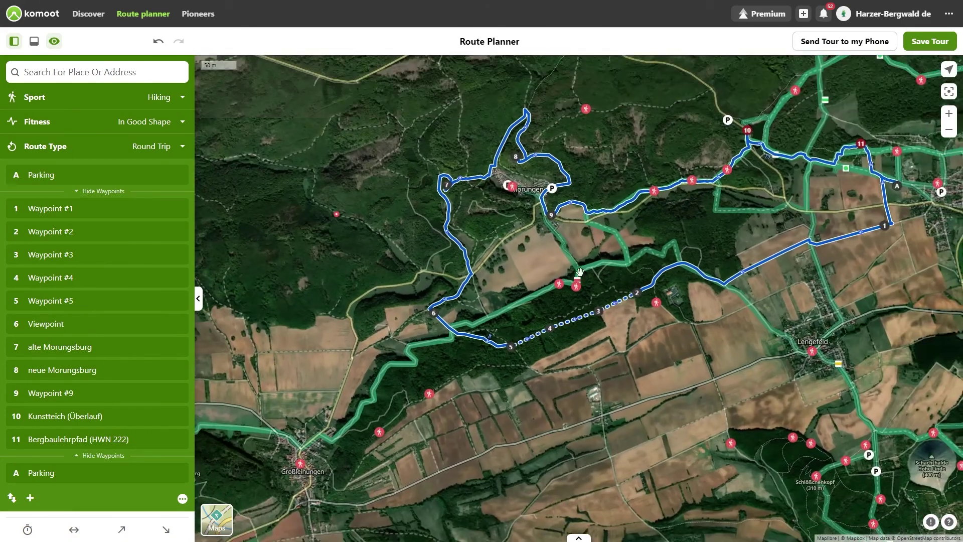
drag(580, 272, 475, 323)
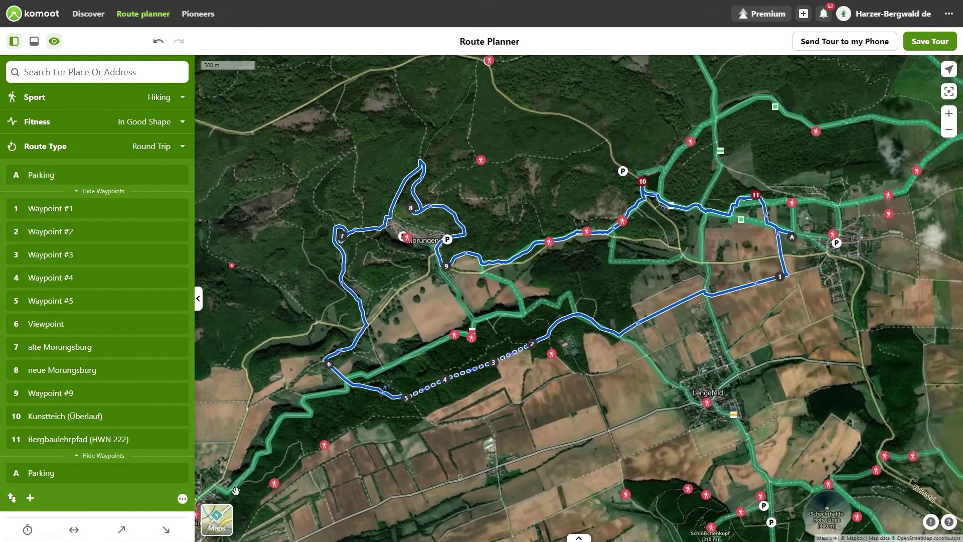
click(217, 520)
click(224, 337)
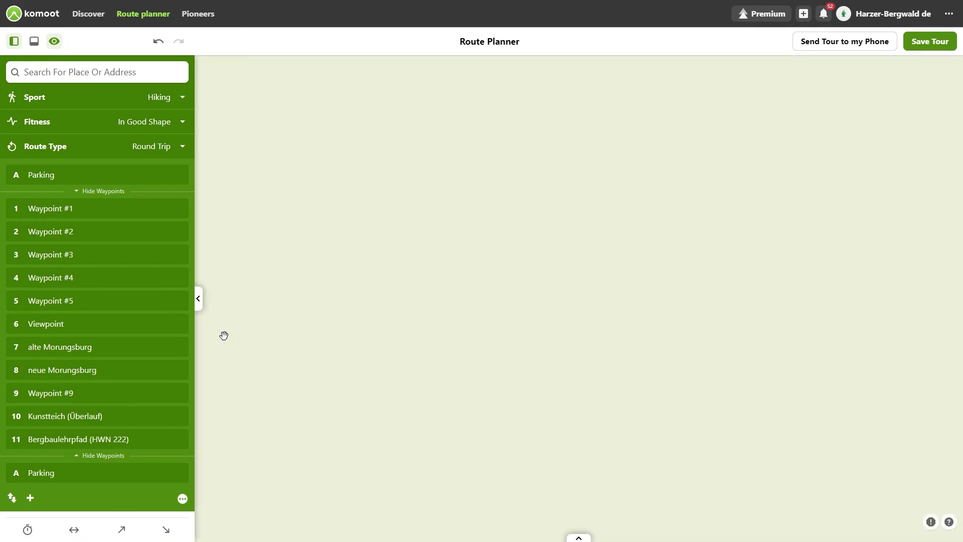
drag(683, 354, 581, 353)
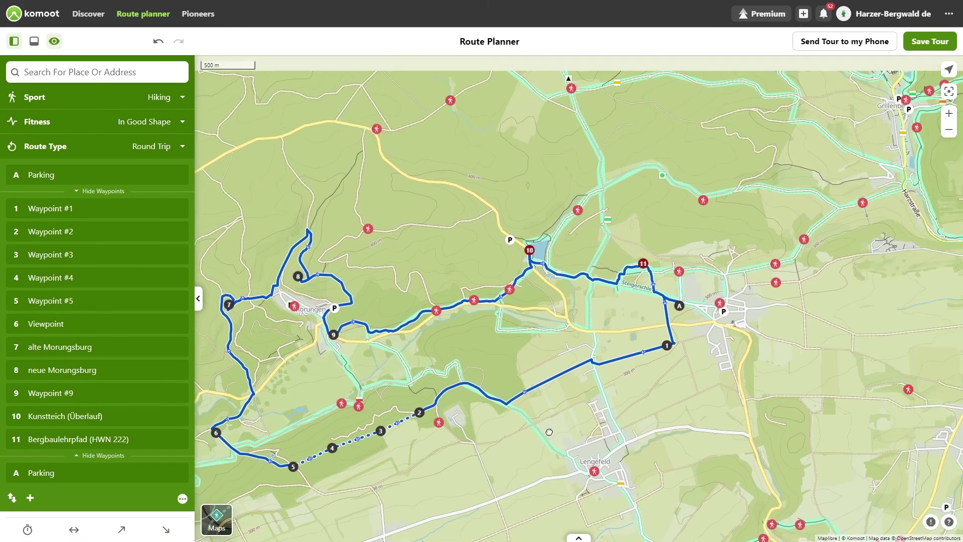
scroll(581, 353, up, 4)
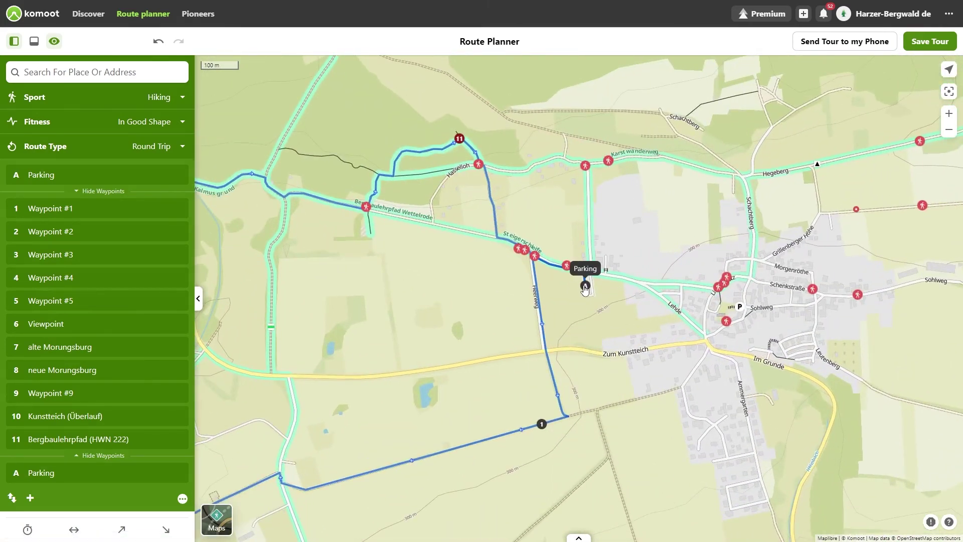
drag(584, 288, 847, 360)
drag(601, 332, 651, 412)
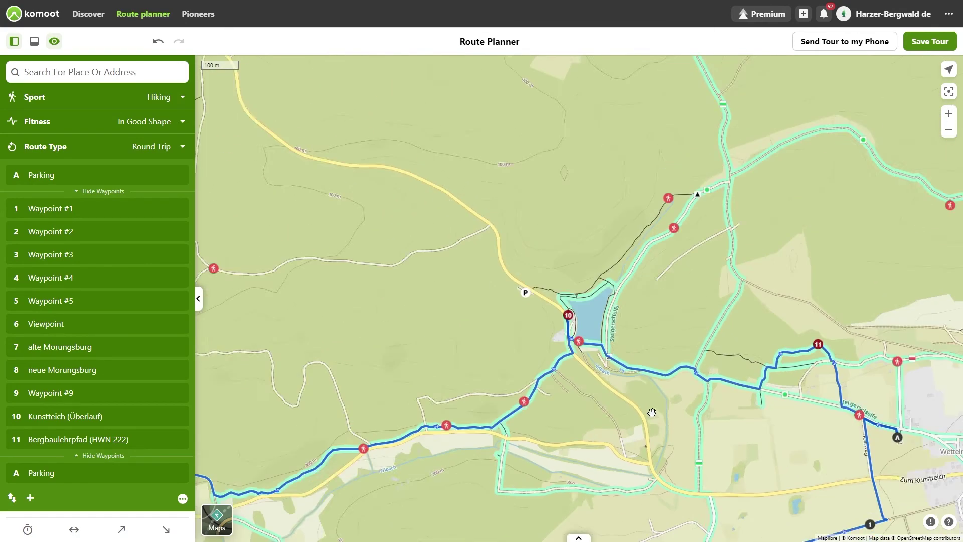
scroll(651, 412, down, 5)
drag(458, 445, 429, 309)
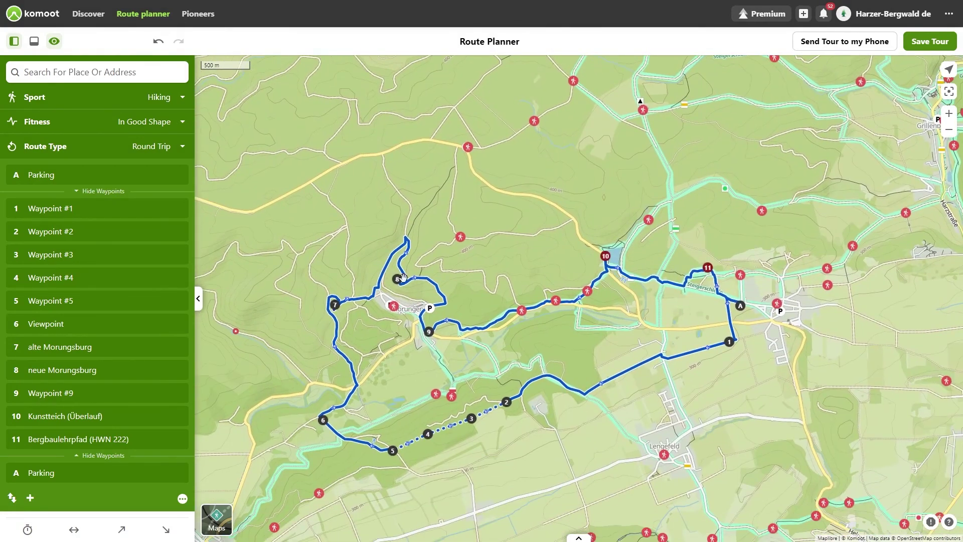